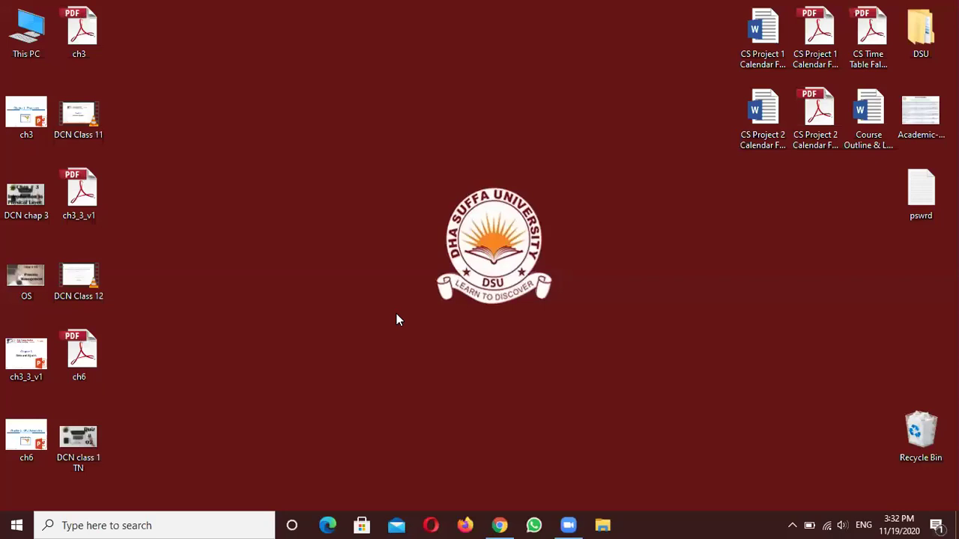
Create a new Microsoft Word document on the desktop
{"action": "right_click", "coordinate": [264, 152]}
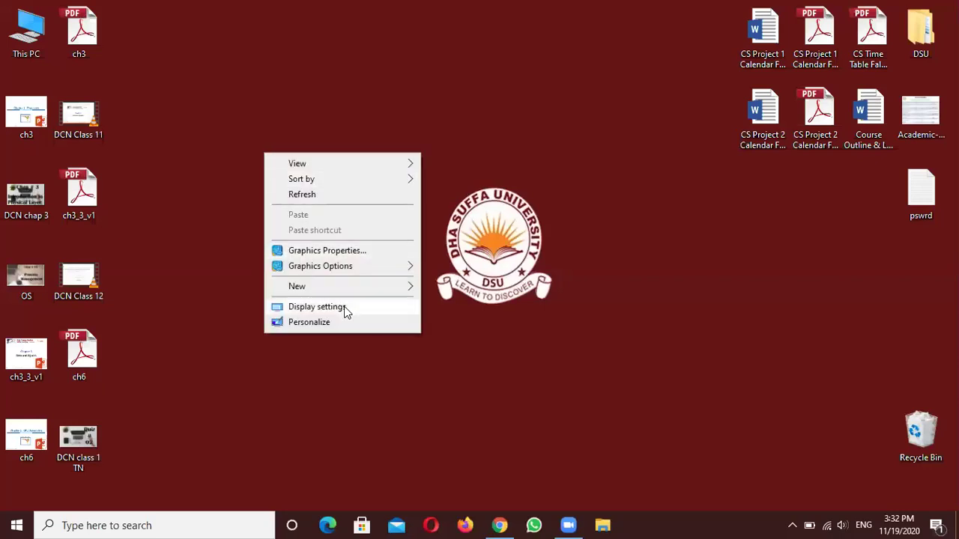
{"action": "mouse_move", "coordinate": [333, 293]}
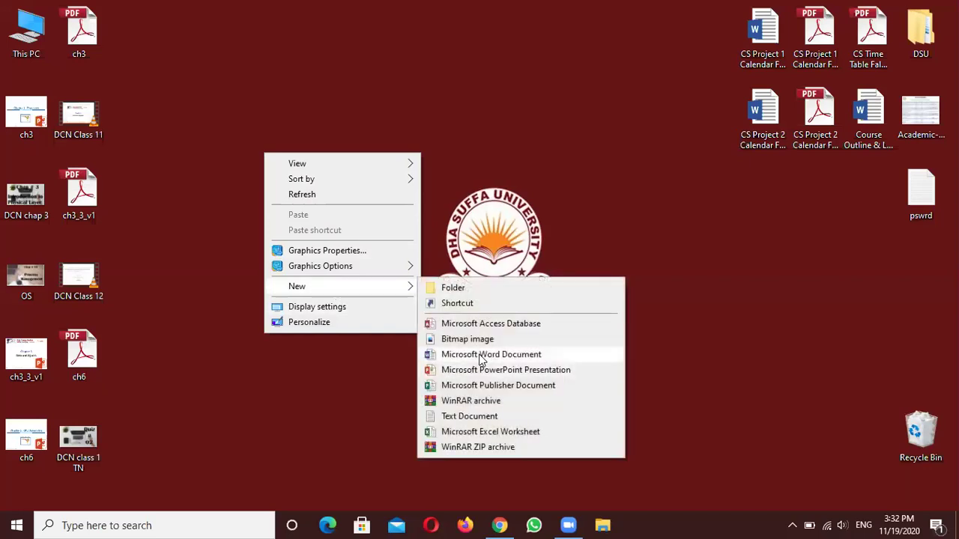
{"action": "left_click", "coordinate": [480, 355]}
{"action": "left_click", "coordinate": [304, 183]}
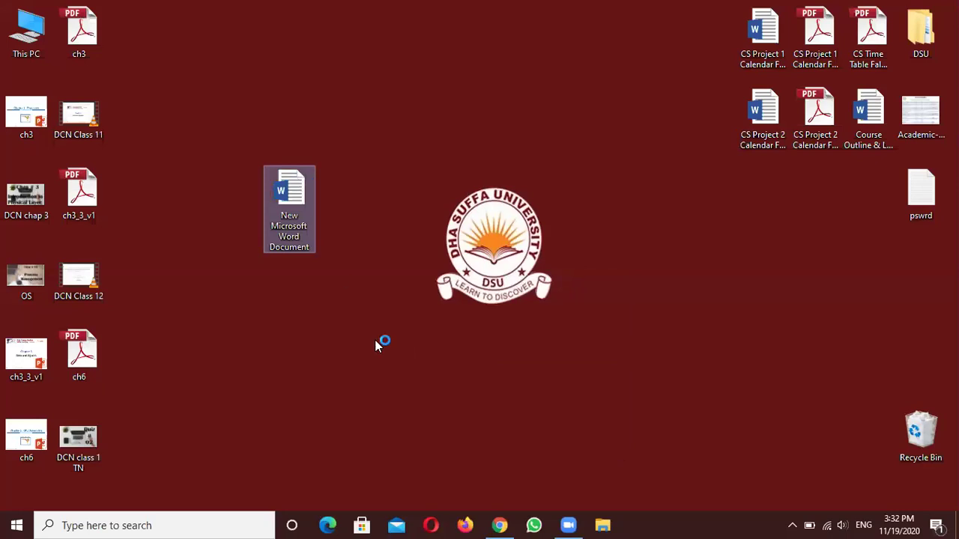
{"action": "right_click", "coordinate": [299, 181]}
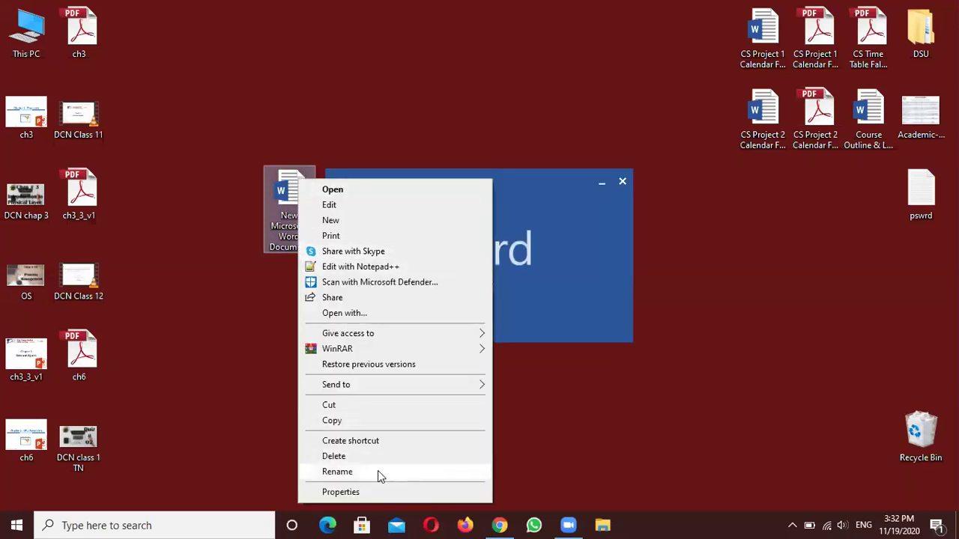
{"action": "left_click", "coordinate": [378, 471]}
{"action": "left_click", "coordinate": [622, 182]}
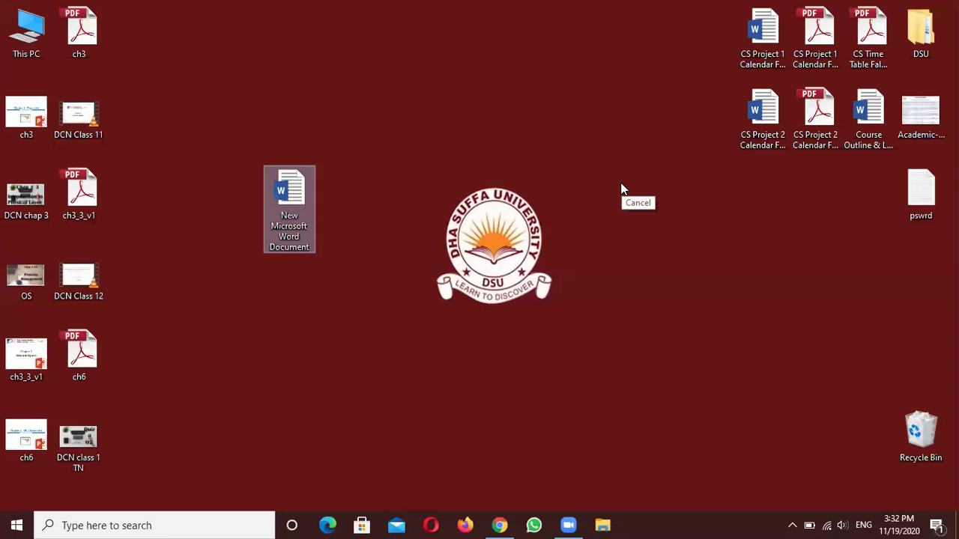
Rename the new Word document on the desktop as Question
{"action": "right_click", "coordinate": [283, 218]}
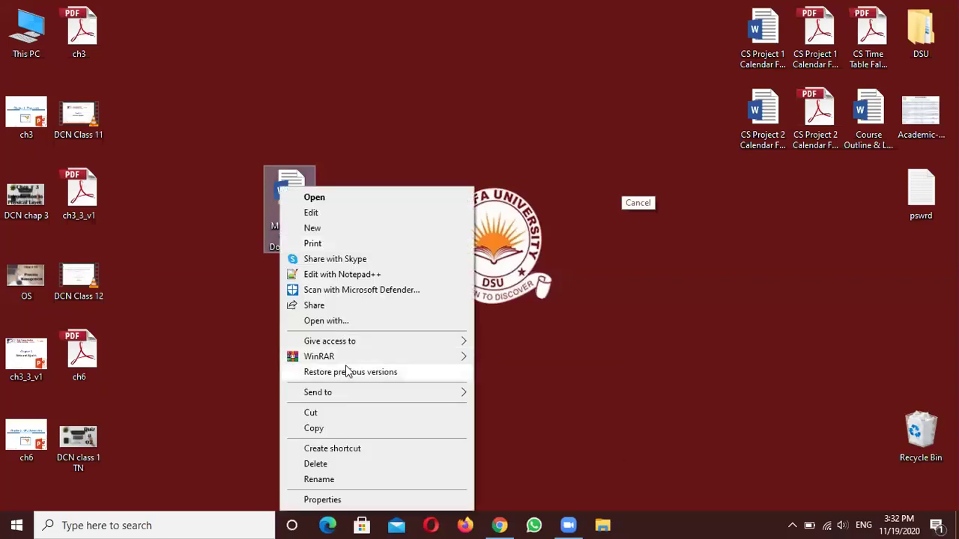
{"action": "left_click", "coordinate": [320, 481]}
{"action": "type", "text": "Quest"}
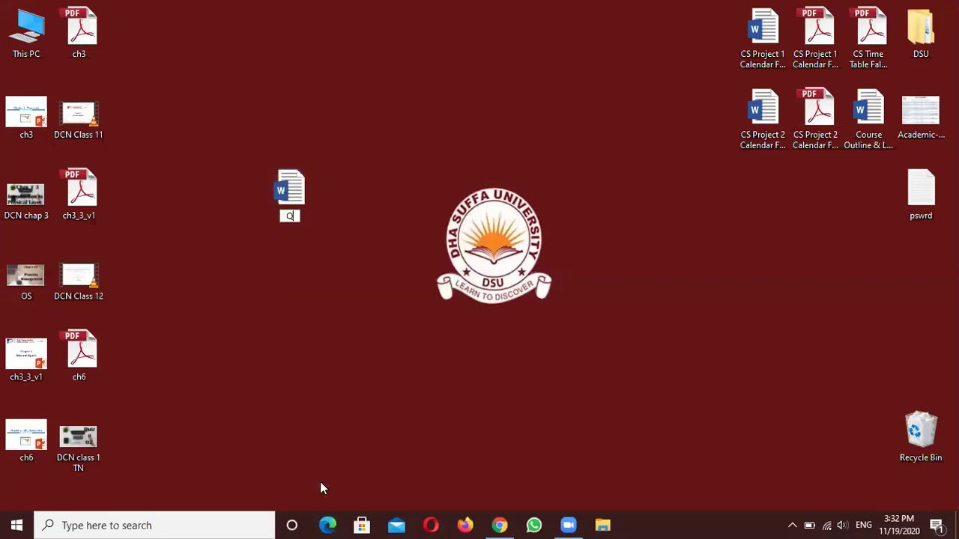
{"action": "type", "text": "ion"}
{"action": "key", "text": "Return"}
{"action": "double_click", "coordinate": [295, 193]}
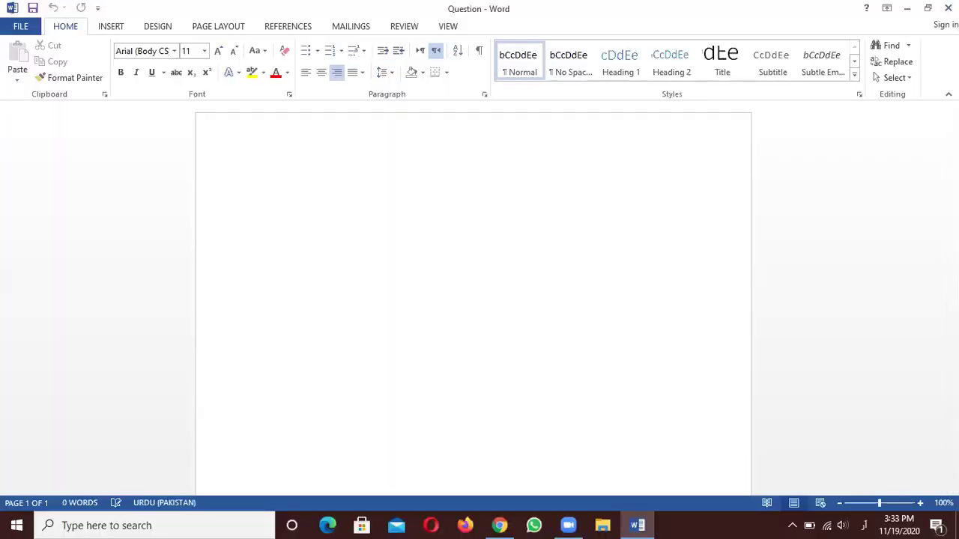
{"action": "left_click", "coordinate": [948, 8]}
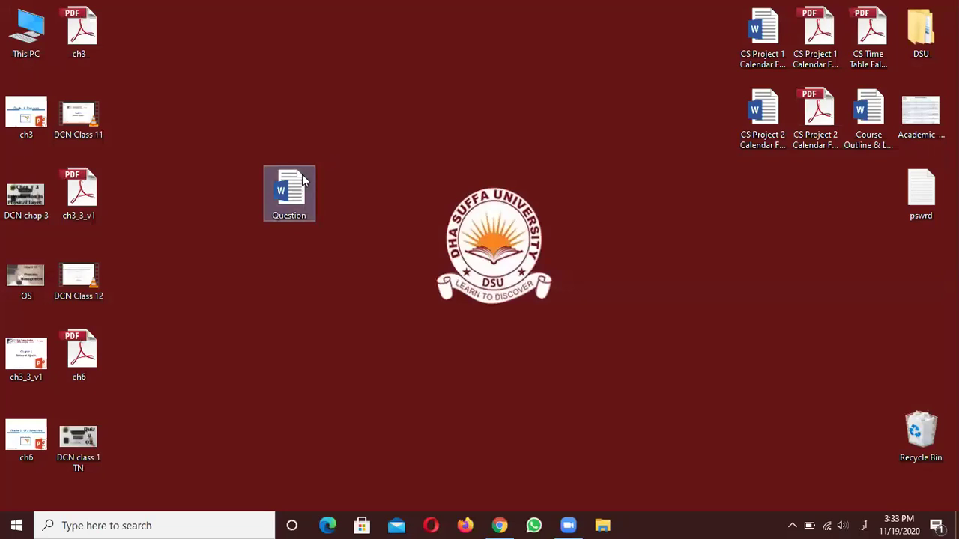
{"action": "right_click", "coordinate": [302, 176]}
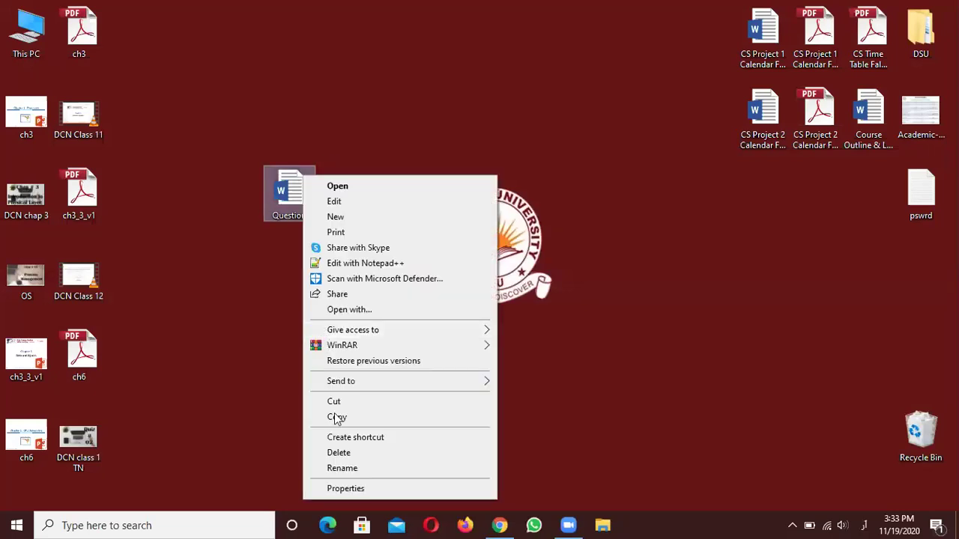
{"action": "left_click", "coordinate": [362, 470]}
{"action": "key", "text": "End"}
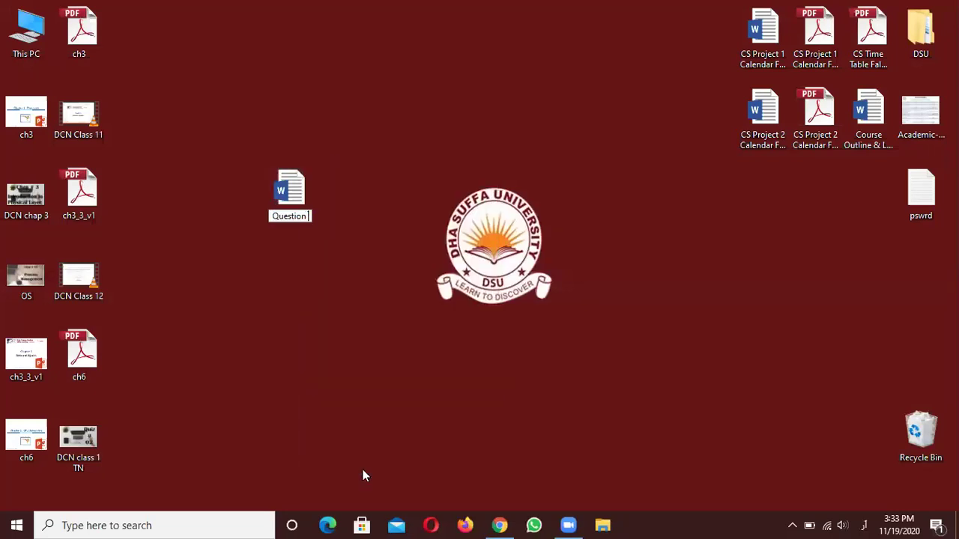
{"action": "type", "text": "ش"}
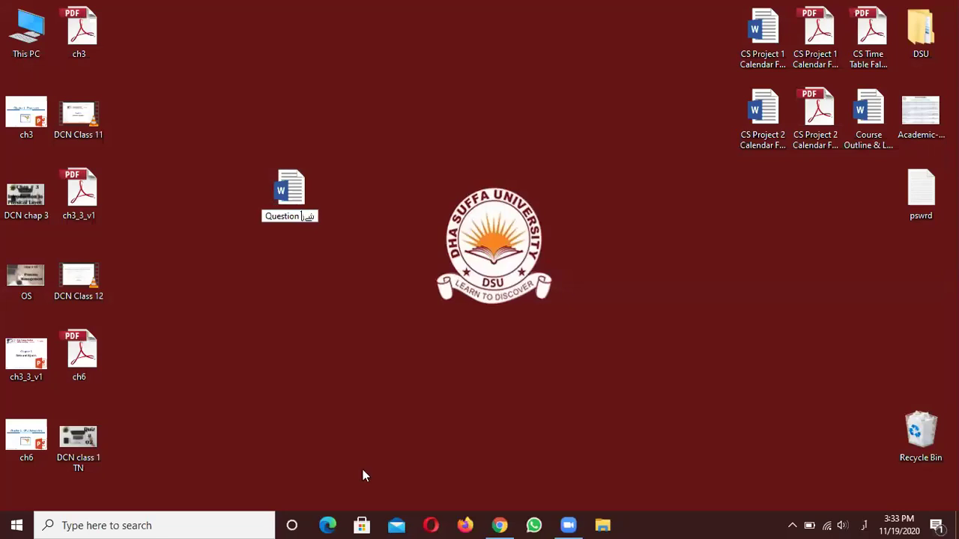
{"action": "type", "text": "یز"}
{"action": "key", "text": "BackSpace"}
{"action": "key", "text": "BackSpace"}
{"action": "key", "text": "BackSpace"}
{"action": "key", "text": "BackSpace"}
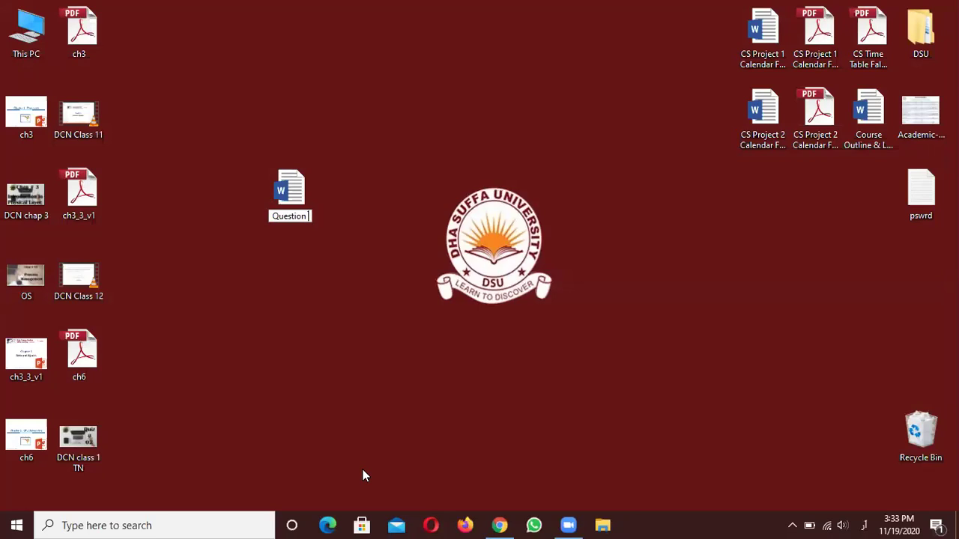
{"action": "left_click", "coordinate": [289, 195]}
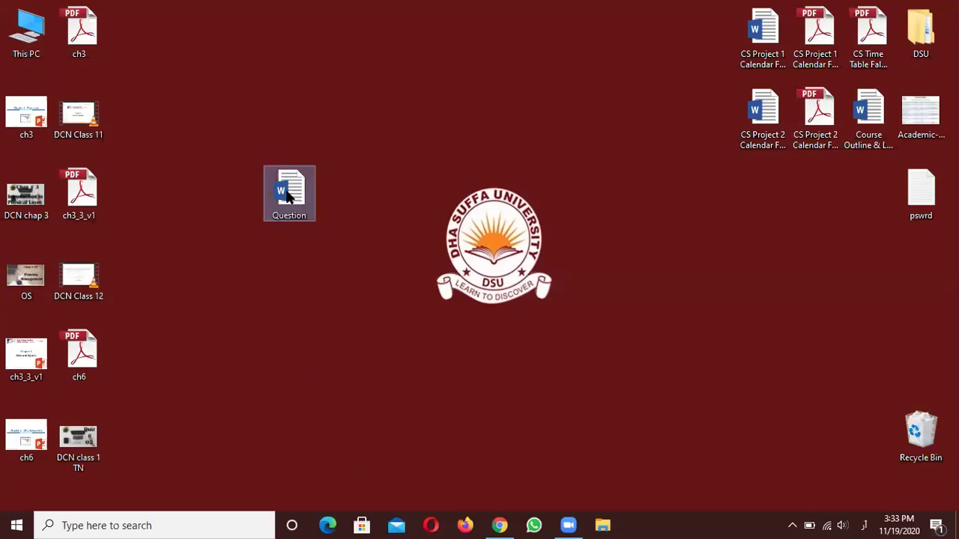
Open the Question document from the desktop and align its empty paragraph to the left
{"action": "double_click", "coordinate": [288, 195]}
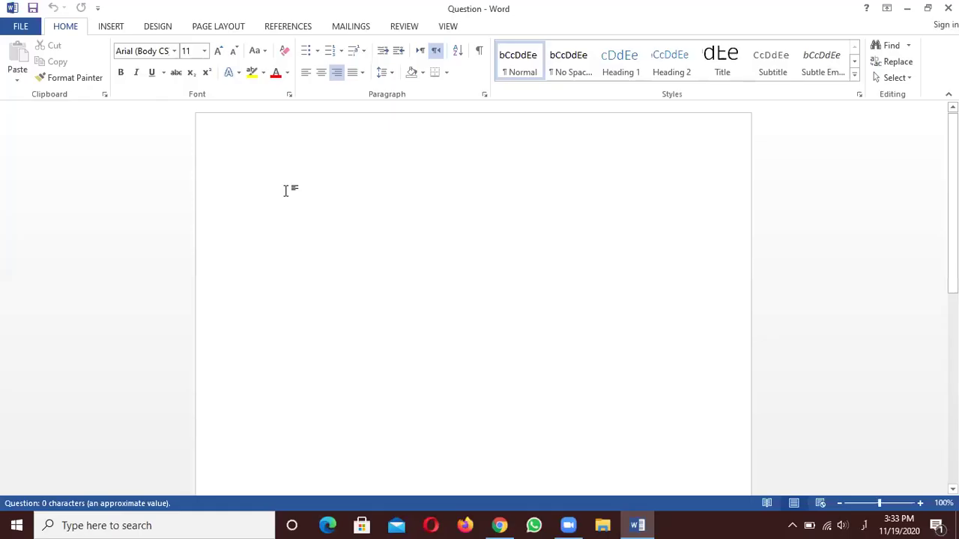
{"action": "left_click", "coordinate": [306, 73]}
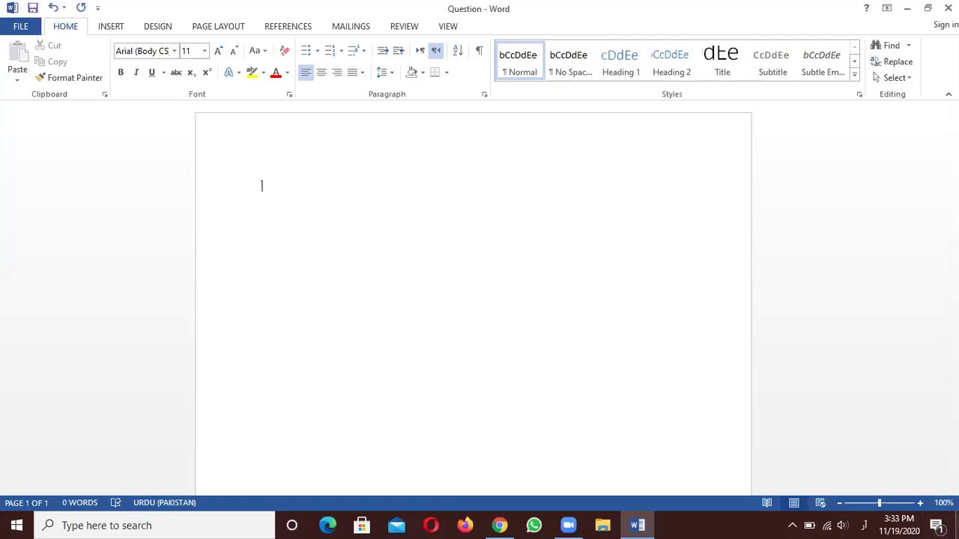
View the OS and DCN chap 3 images from the desktop in the photo viewer, and return to the Question document
{"action": "key", "text": "super+d"}
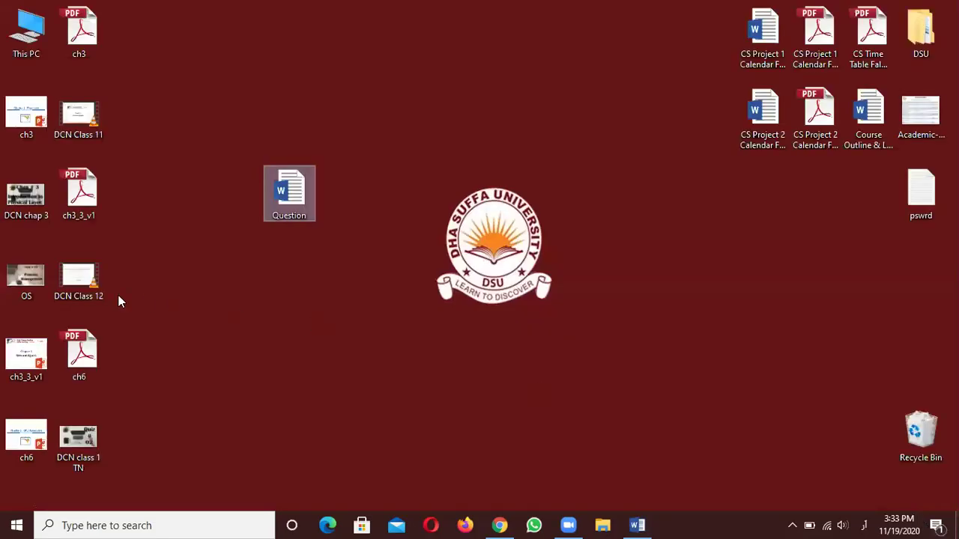
{"action": "double_click", "coordinate": [20, 279]}
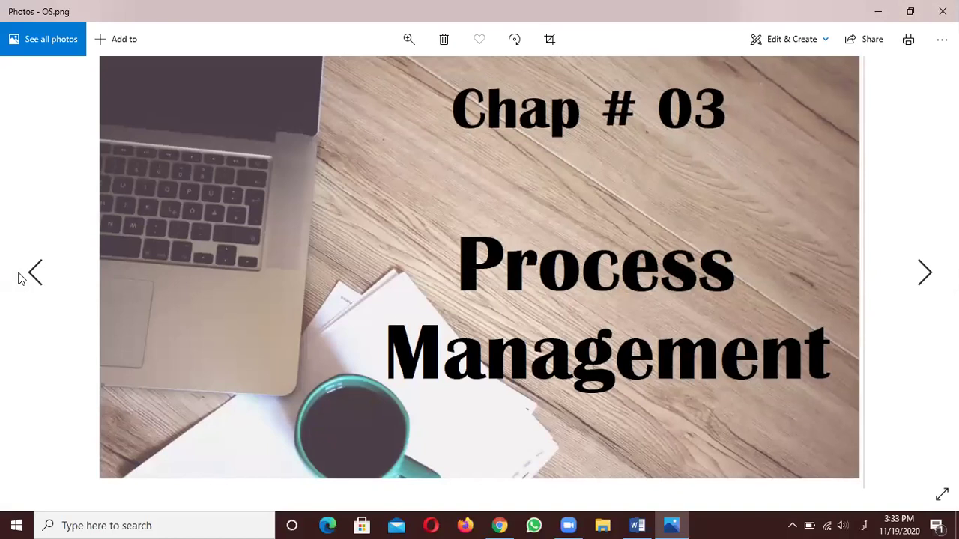
{"action": "left_click", "coordinate": [22, 279]}
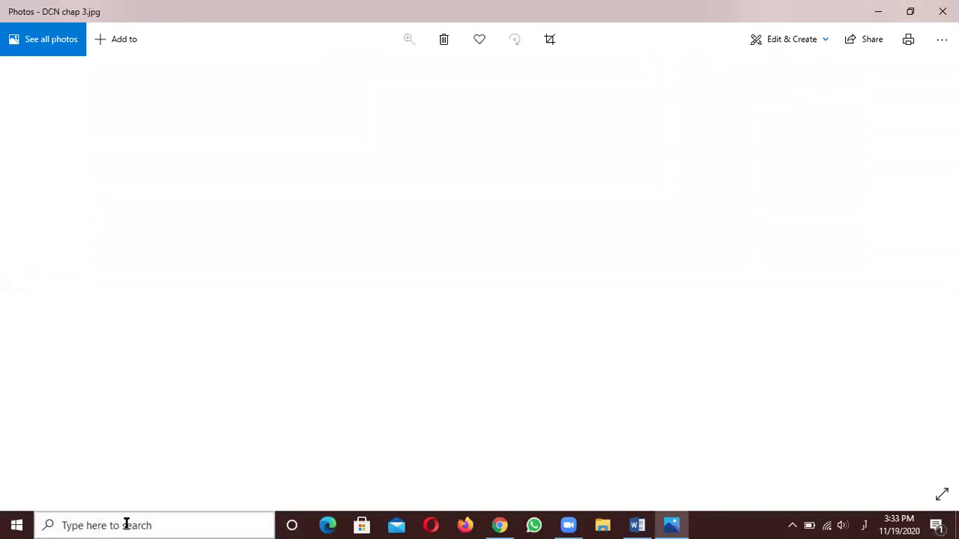
{"action": "left_click", "coordinate": [637, 526]}
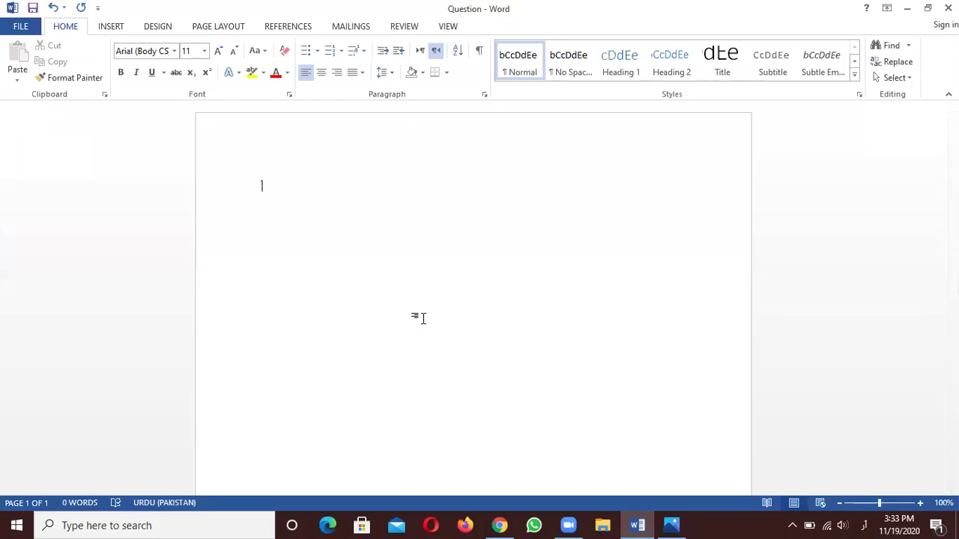
{"action": "key", "text": "alt+Tab"}
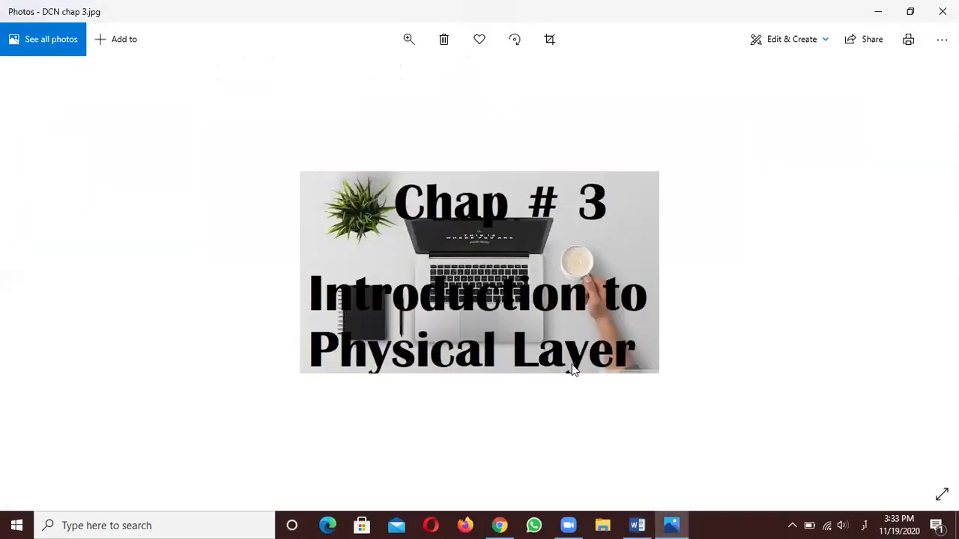
{"action": "key", "text": "alt+Tab"}
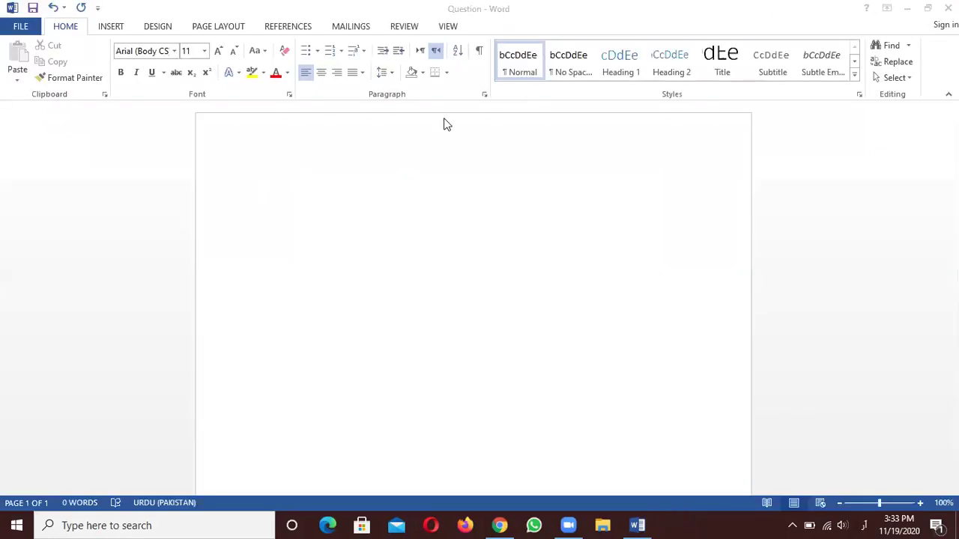
Open the ch3 PDF from the desktop and paste a screenshot of its title page into the Question document
{"action": "left_click", "coordinate": [638, 517]}
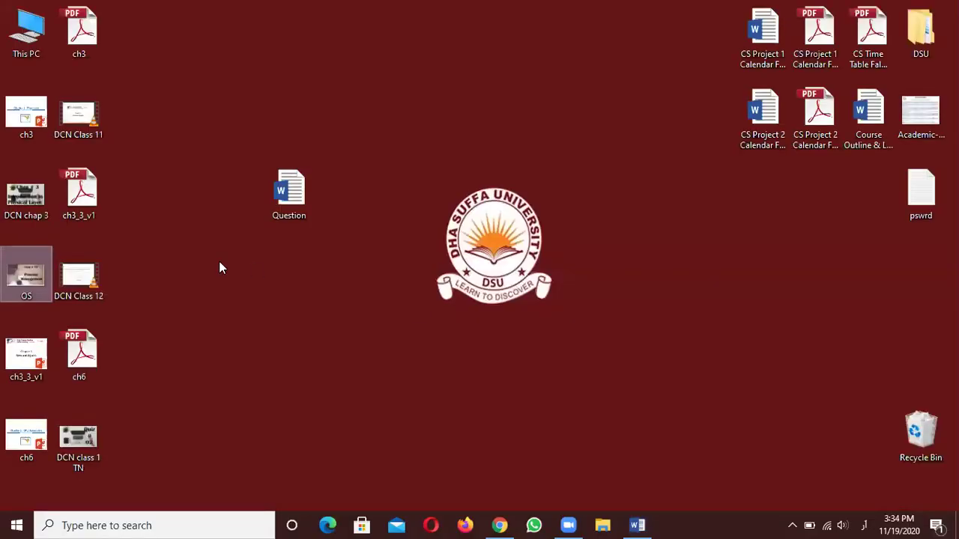
{"action": "left_click", "coordinate": [62, 43]}
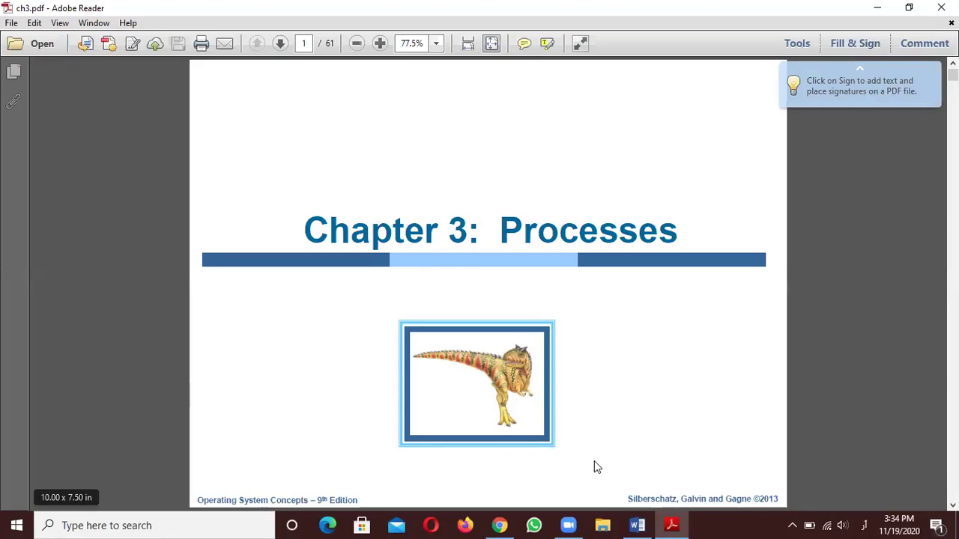
{"action": "key", "text": "alt+Tab"}
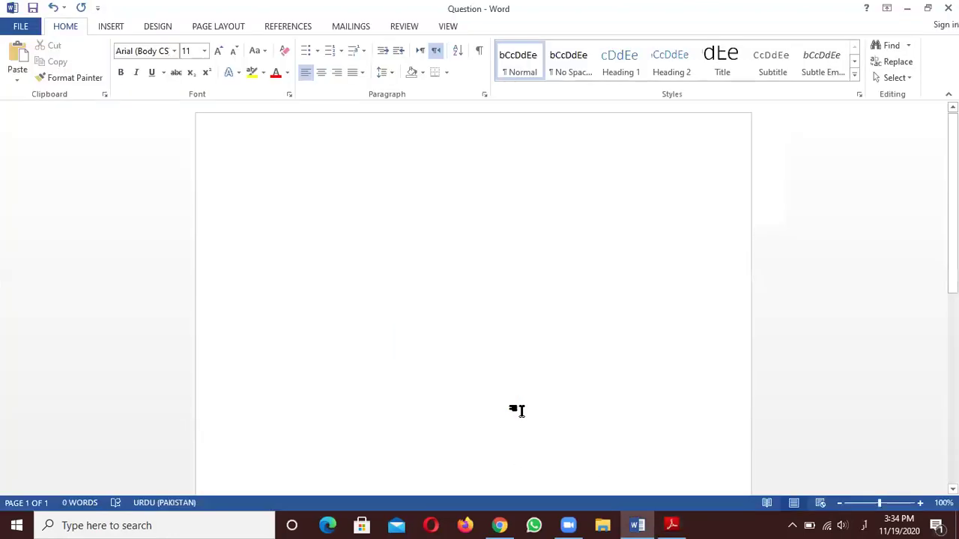
{"action": "key", "text": "ctrl+v"}
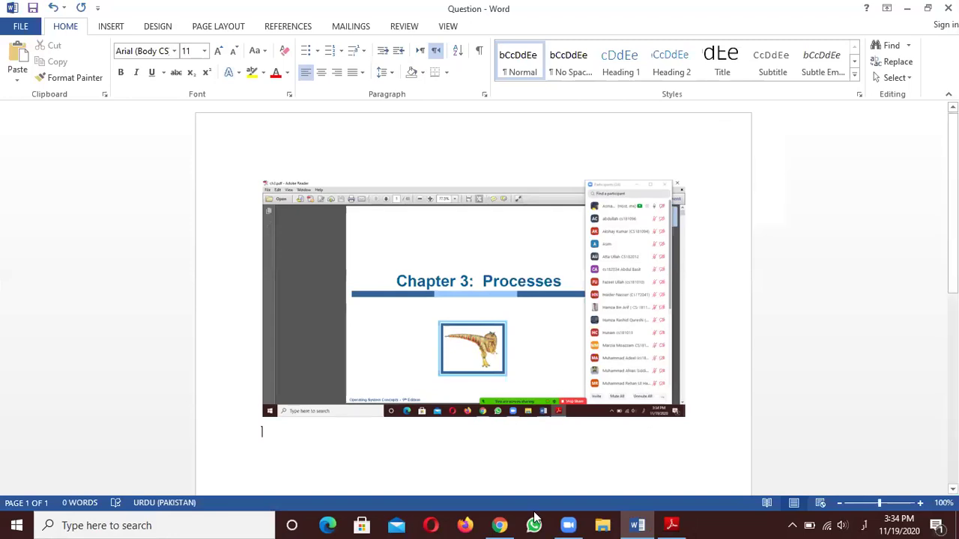
Paste a screenshot of page 2 of the ch3 PDF below the first screenshot in the Question document
{"action": "key", "text": "alt+Tab"}
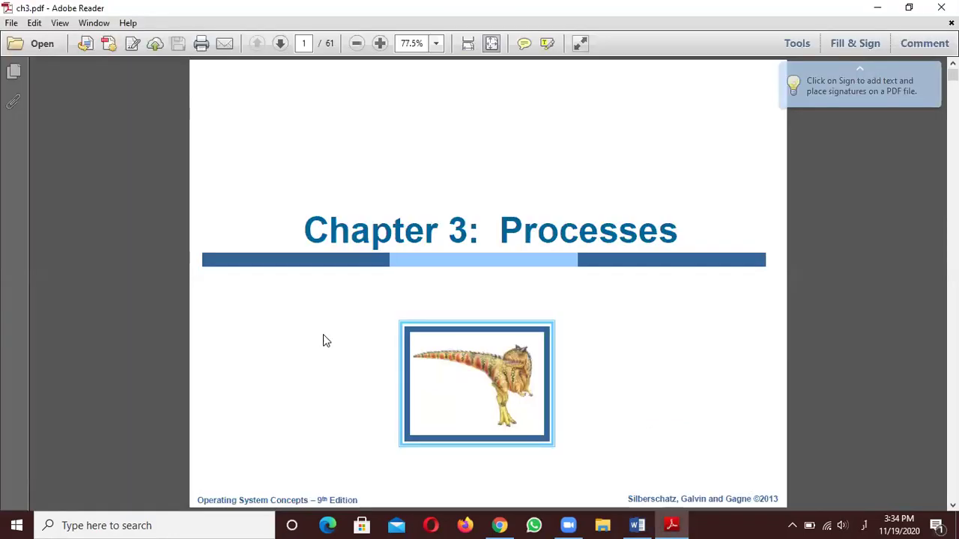
{"action": "scroll", "coordinate": [51, 359], "scroll_direction": "down", "scroll_amount": 2}
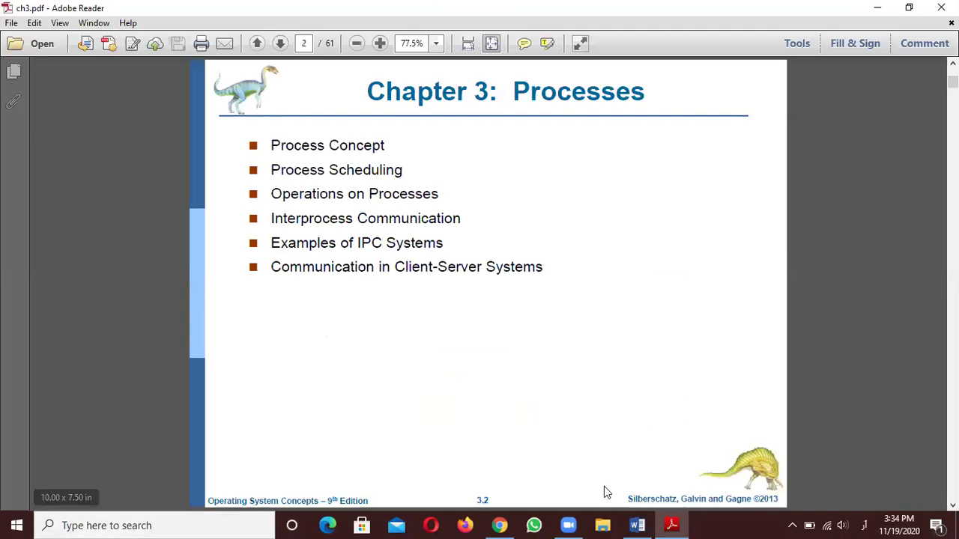
{"action": "left_click", "coordinate": [638, 527]}
{"action": "key", "text": "ctrl+v"}
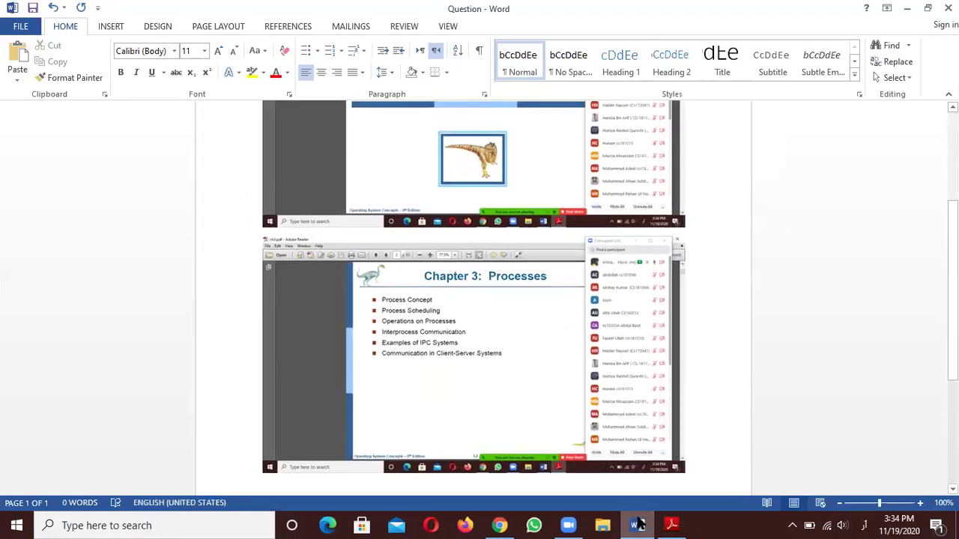
Save the Question document and close both it and the ch3 PDF
{"action": "key", "text": "ctrl+s"}
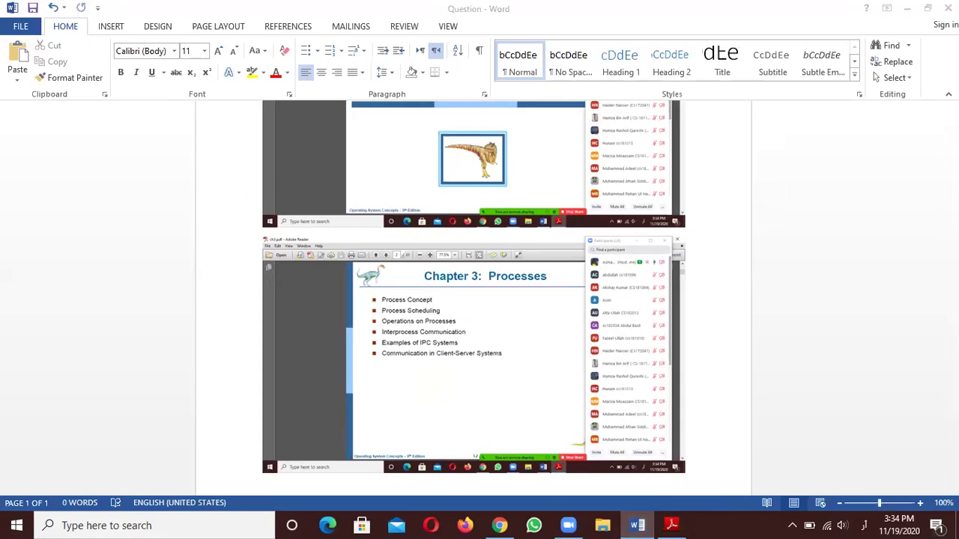
{"action": "left_click", "coordinate": [939, 7]}
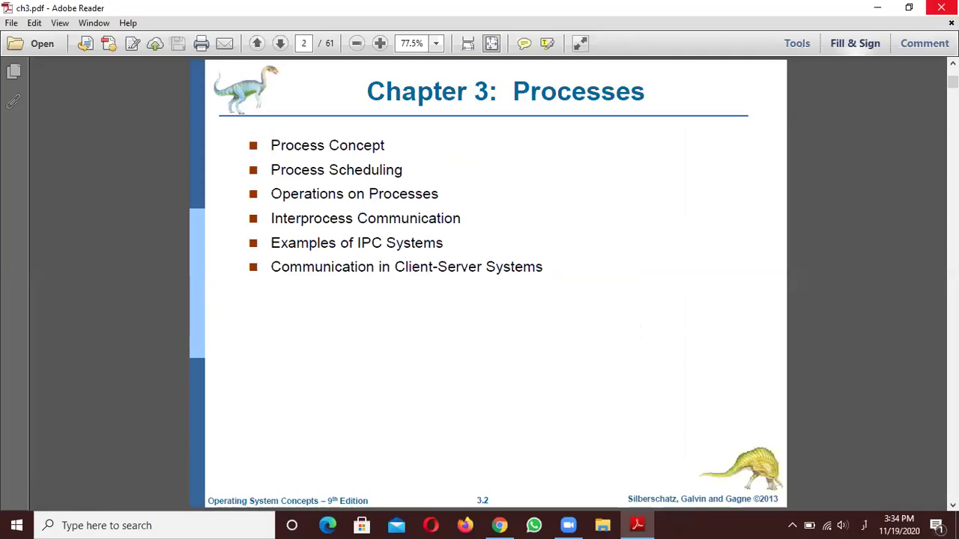
{"action": "left_click", "coordinate": [941, 7]}
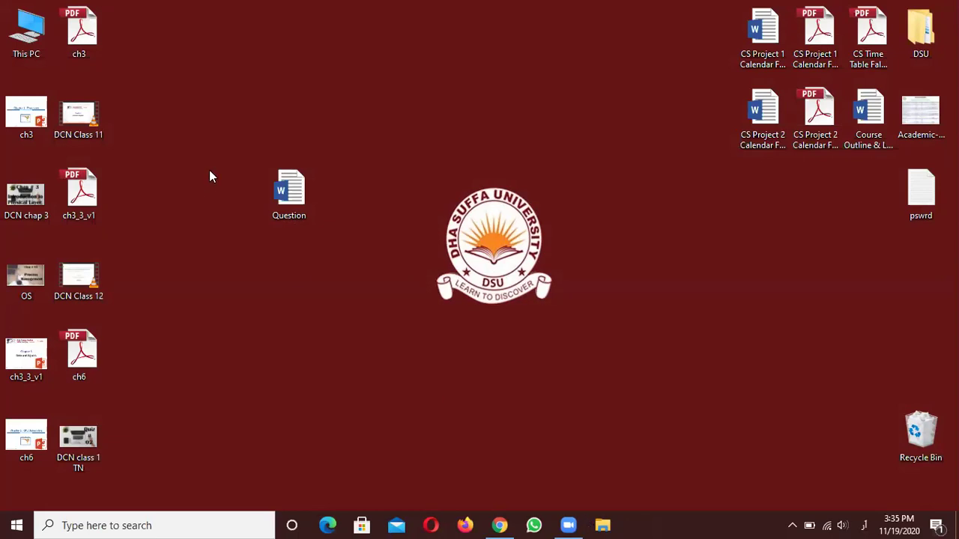
Reopen the Question document from the desktop and select its first pasted screenshot
{"action": "left_click", "coordinate": [300, 199]}
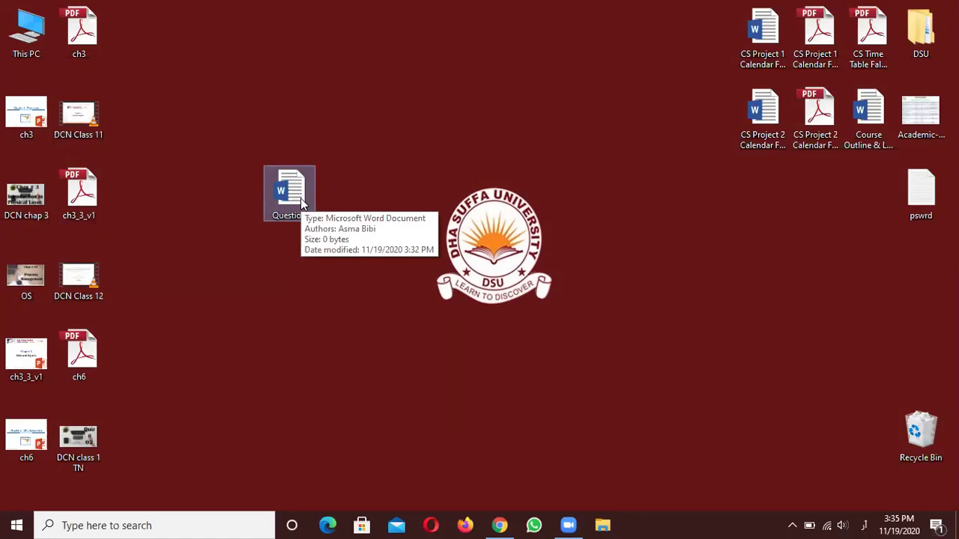
{"action": "double_click", "coordinate": [300, 198]}
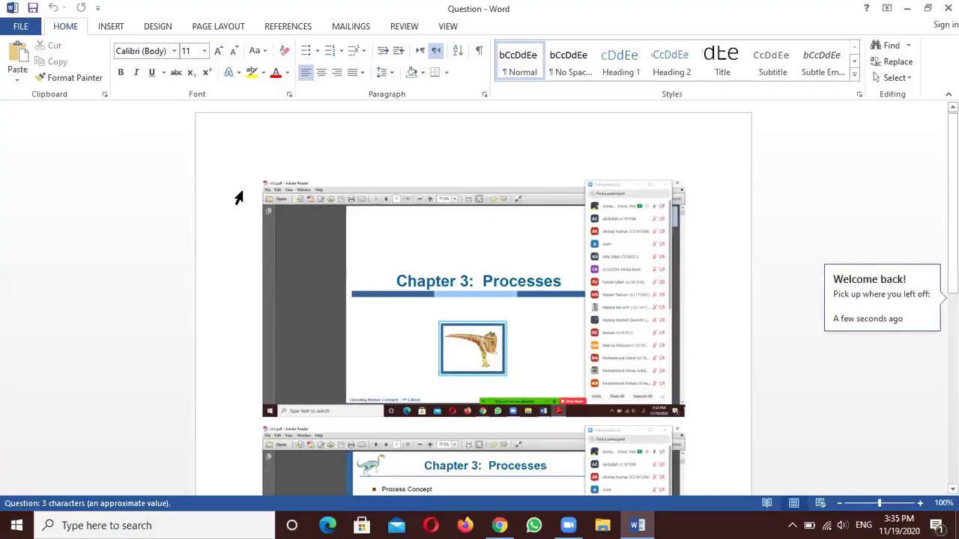
{"action": "left_click", "coordinate": [267, 204]}
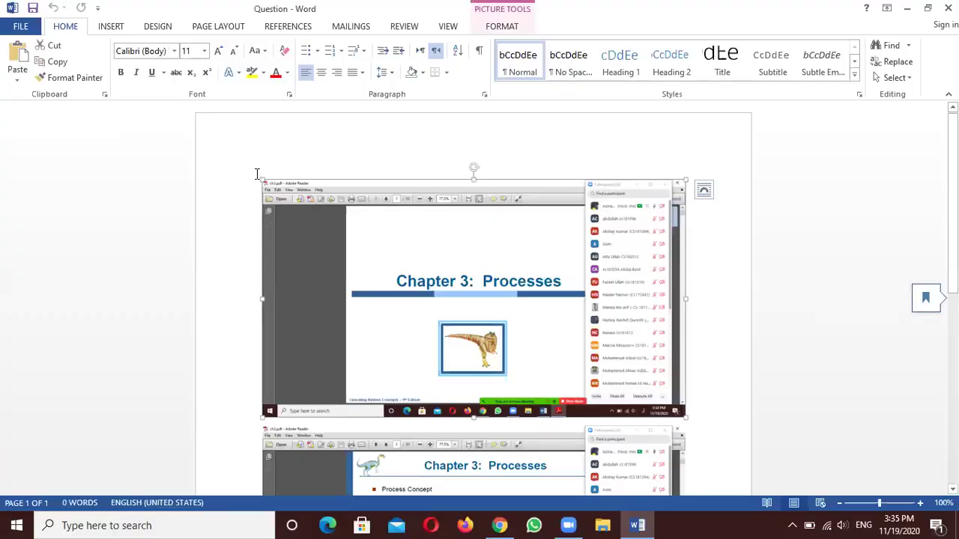
Try adding a blank line between the two pasted ch3 screenshots, and remove it again
{"action": "left_click", "coordinate": [256, 173]}
{"action": "key", "text": "alt+shift"}
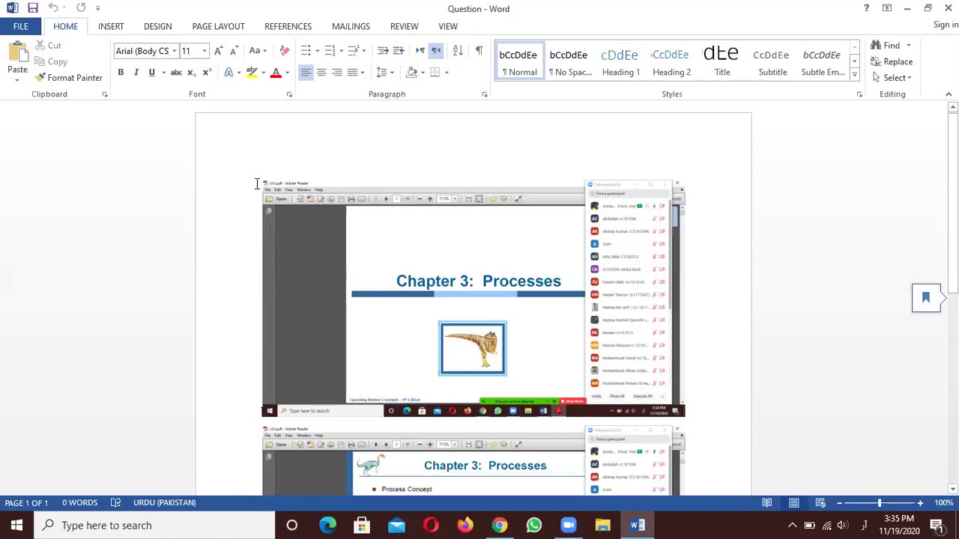
{"action": "key", "text": "Return"}
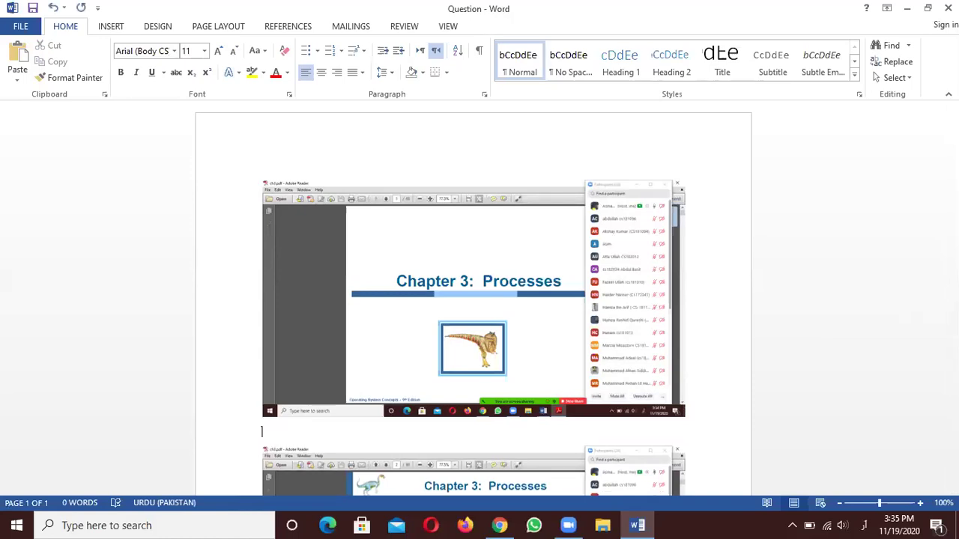
{"action": "key", "text": "BackSpace"}
{"action": "scroll", "coordinate": [256, 184], "scroll_direction": "down", "scroll_amount": 4}
{"action": "scroll", "coordinate": [697, 295], "scroll_direction": "up", "scroll_amount": 4}
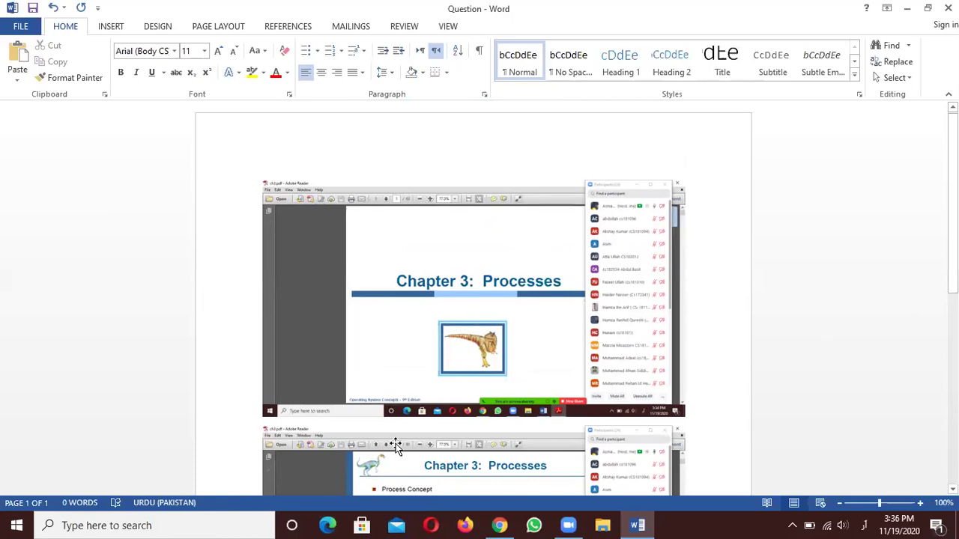
{"action": "scroll", "coordinate": [471, 266], "scroll_direction": "down", "scroll_amount": 1}
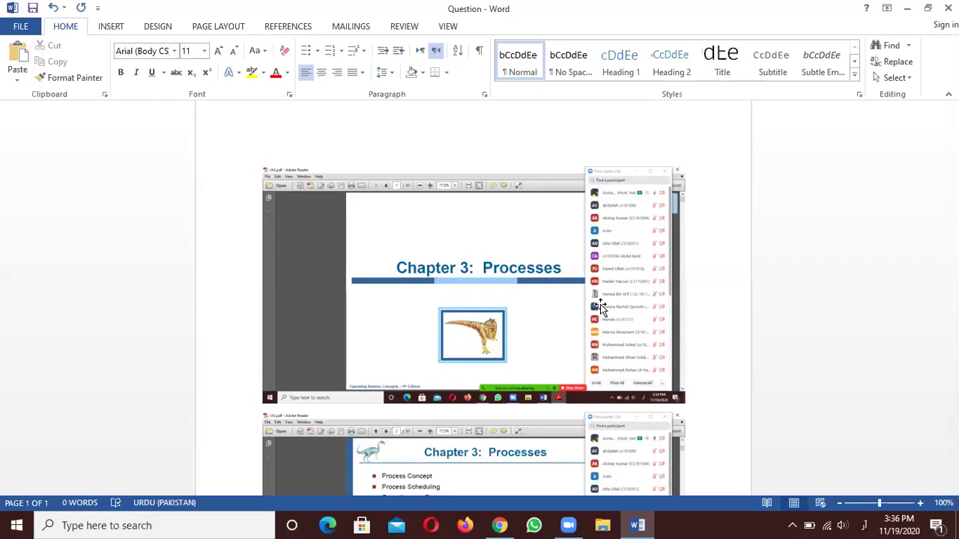
Try switching the keyboard language to English (United States) and adding a blank line next to the first screenshot
{"action": "left_click", "coordinate": [860, 526]}
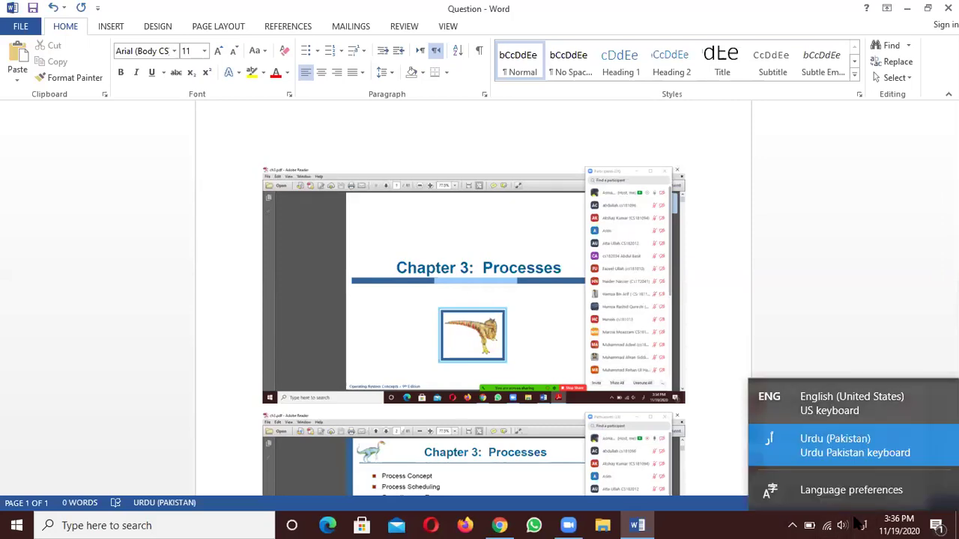
{"action": "key", "text": "alt+shift"}
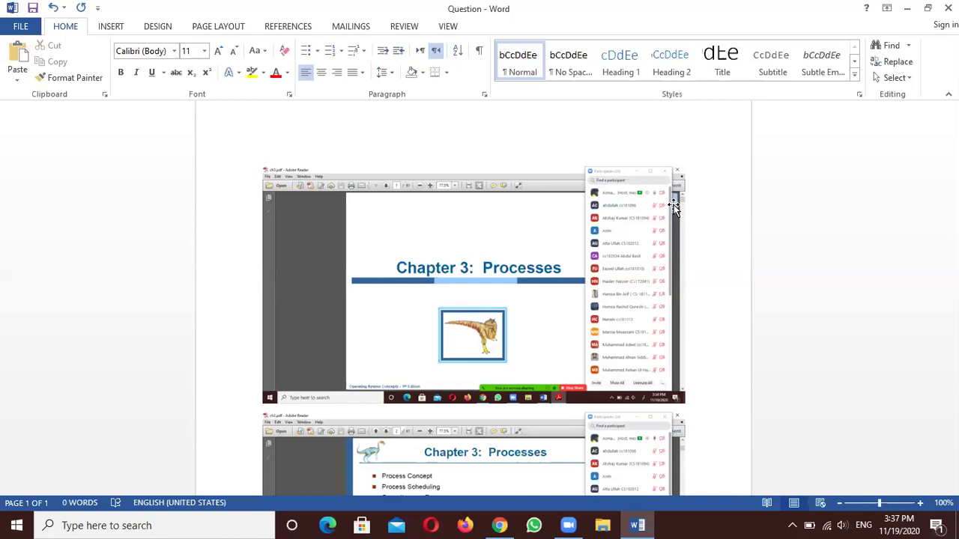
{"action": "left_click", "coordinate": [259, 177]}
{"action": "key", "text": "Return"}
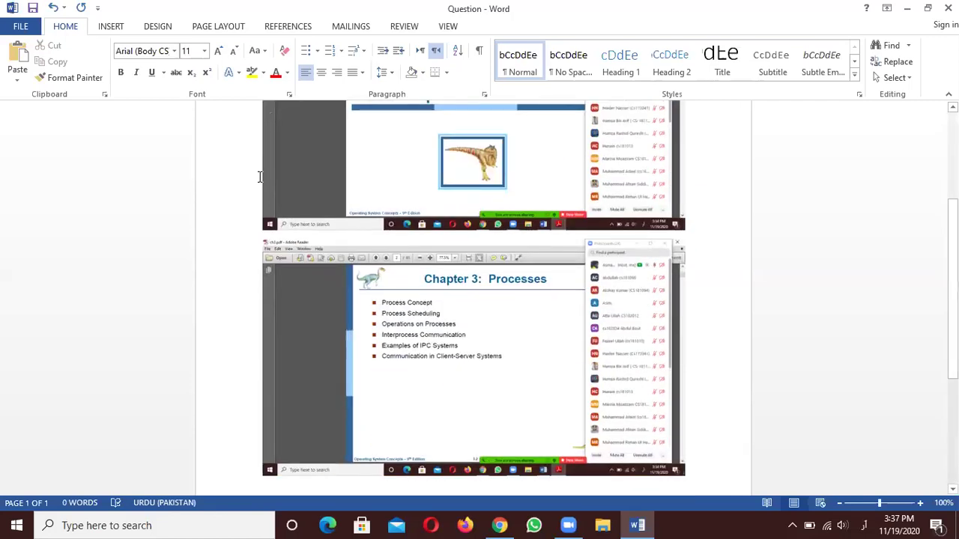
{"action": "left_click_drag", "start_coordinate": [286, 156], "coordinate": [522, 210]}
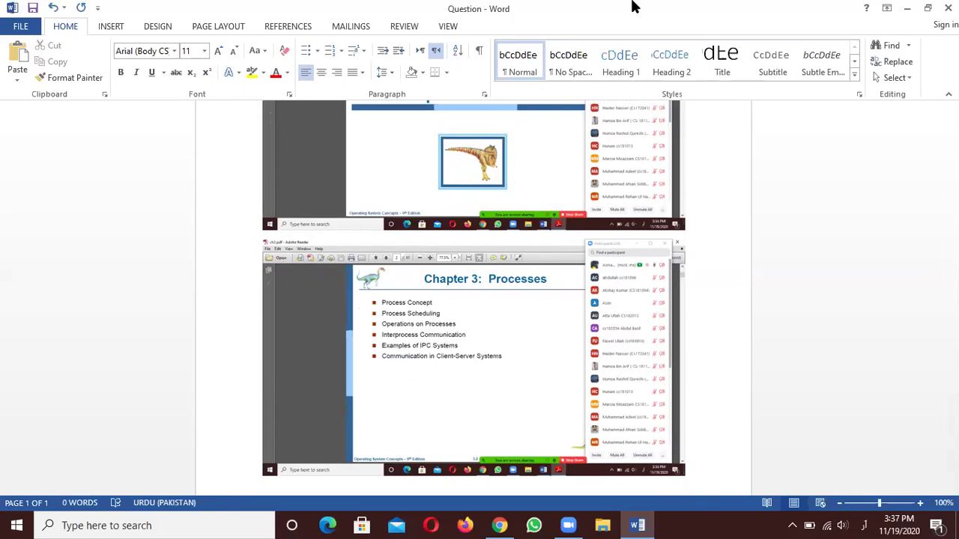
{"action": "left_click", "coordinate": [545, 197]}
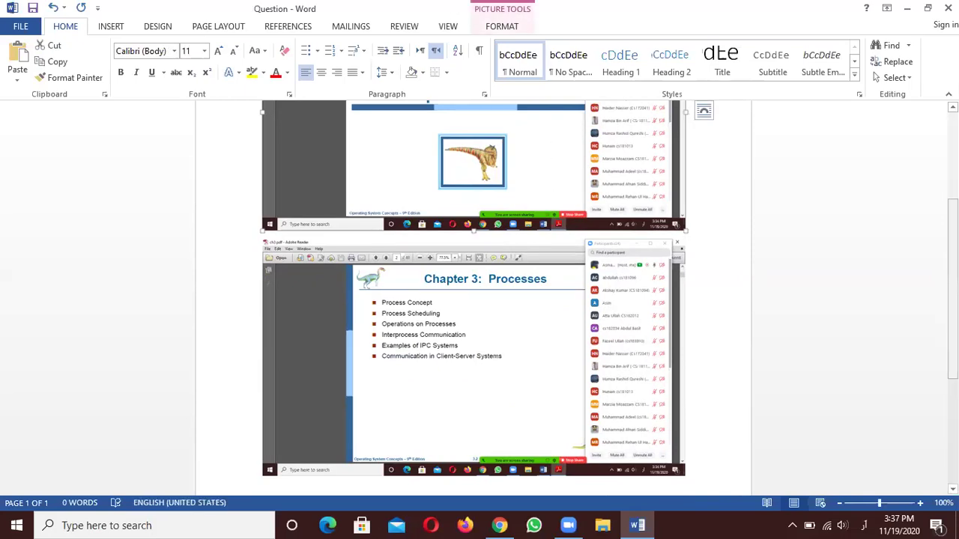
{"action": "scroll", "coordinate": [546, 197], "scroll_direction": "up", "scroll_amount": 5}
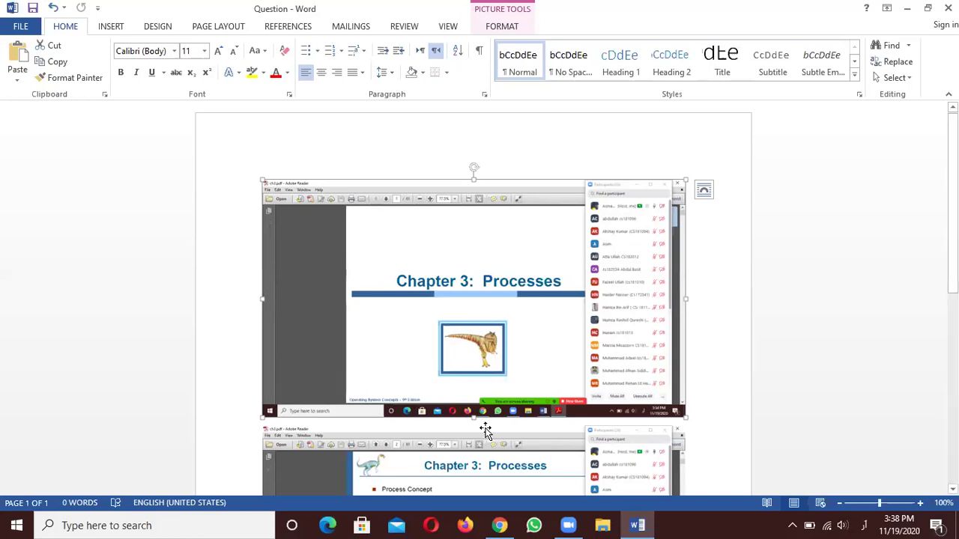
Switch to Chrome and reload the Quiz 2 page of the Operating Systems course
{"action": "left_click", "coordinate": [501, 526]}
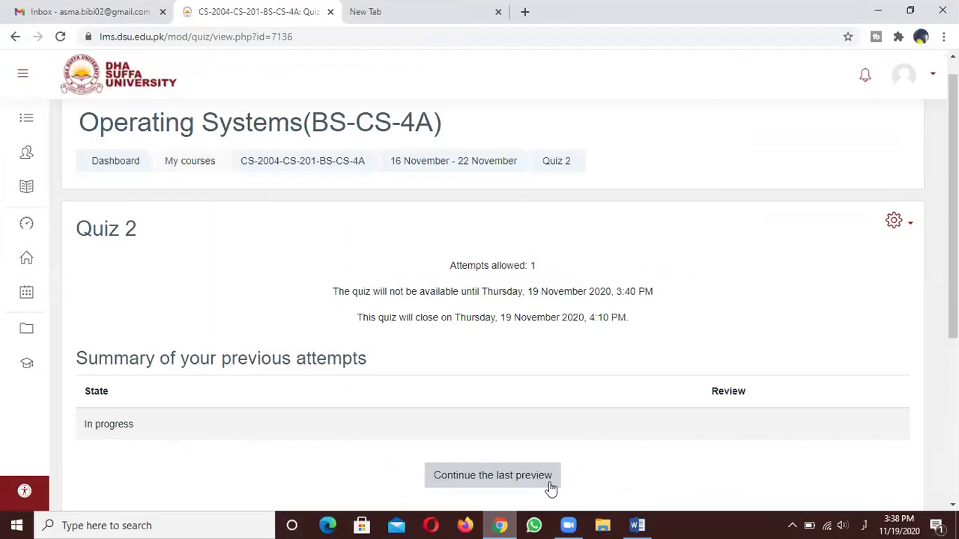
{"action": "scroll", "coordinate": [551, 488], "scroll_direction": "up", "scroll_amount": 1}
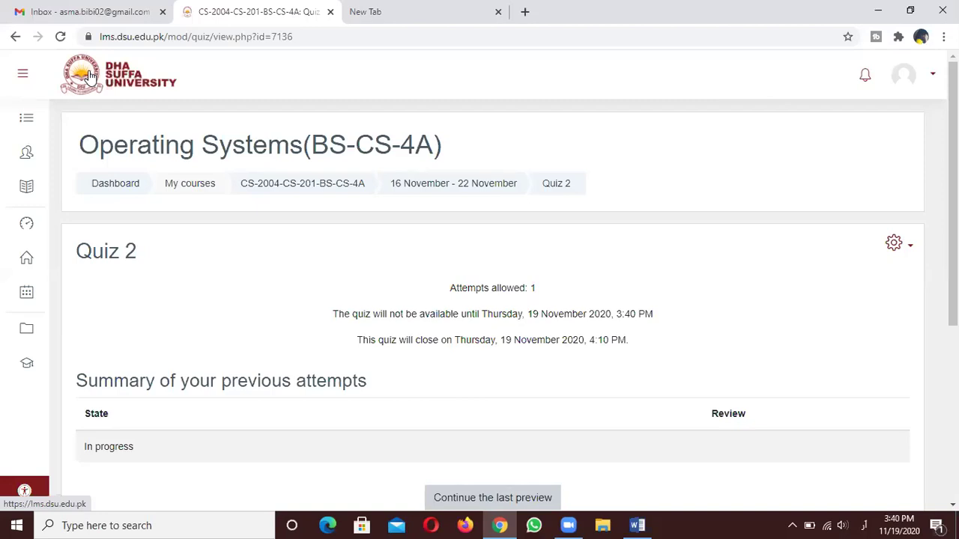
{"action": "left_click", "coordinate": [60, 38]}
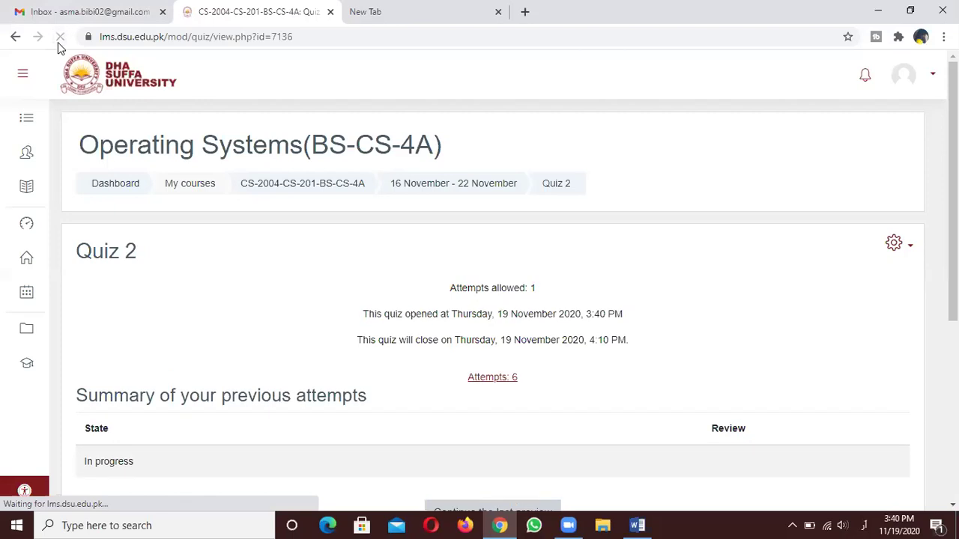
Open the Quiz 2 attempts report and look through the list of student attempts
{"action": "left_click", "coordinate": [492, 382]}
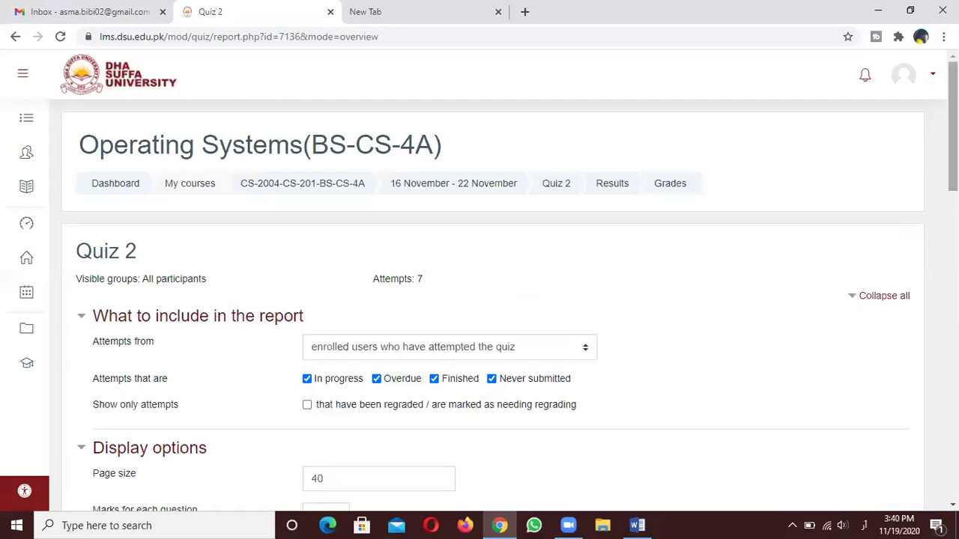
{"action": "scroll", "coordinate": [480, 306], "scroll_direction": "down", "scroll_amount": 5}
{"action": "scroll", "coordinate": [480, 306], "scroll_direction": "down", "scroll_amount": 6}
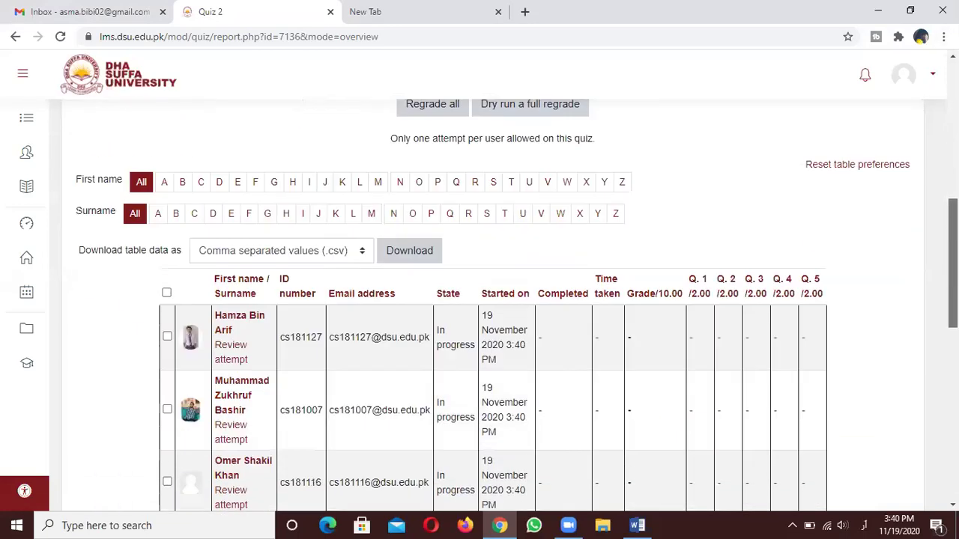
{"action": "scroll", "coordinate": [480, 305], "scroll_direction": "down", "scroll_amount": 3}
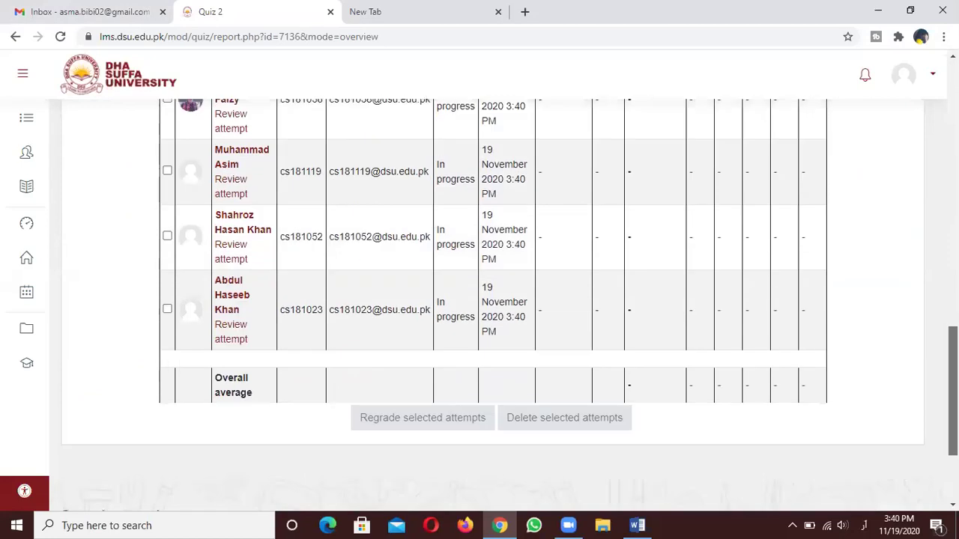
{"action": "scroll", "coordinate": [479, 306], "scroll_direction": "up", "scroll_amount": 6}
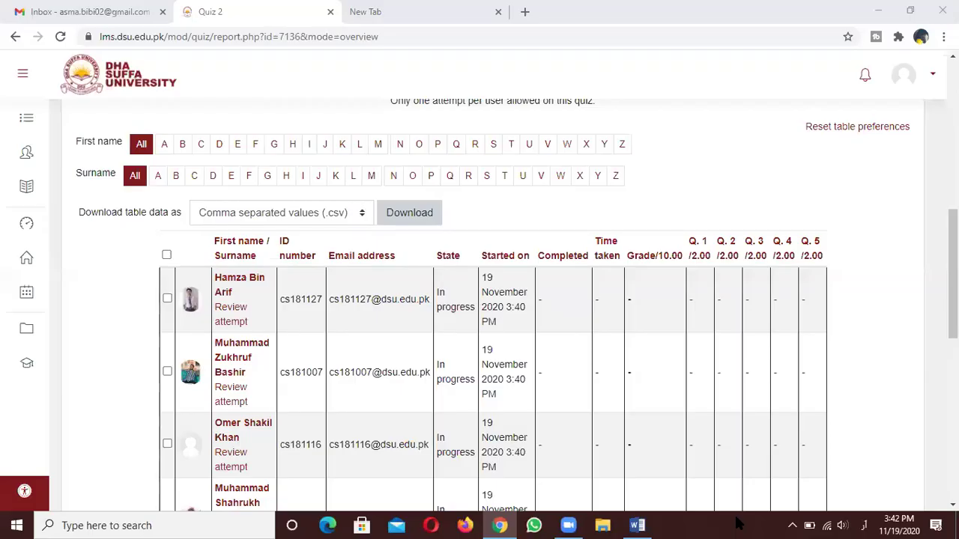
Reload the Quiz 2 report repeatedly to check the number of attempts
{"action": "left_click", "coordinate": [61, 37]}
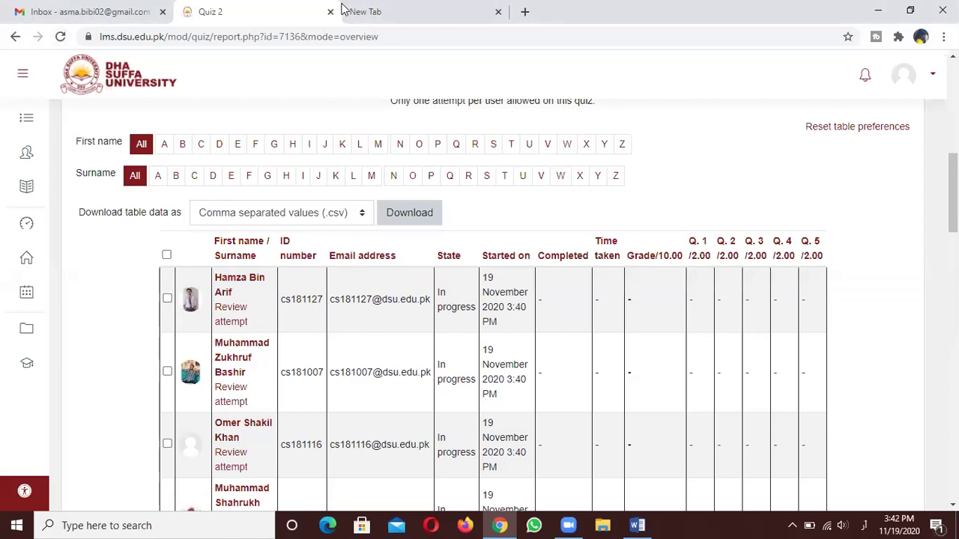
{"action": "scroll", "coordinate": [953, 192], "scroll_direction": "up", "scroll_amount": 3}
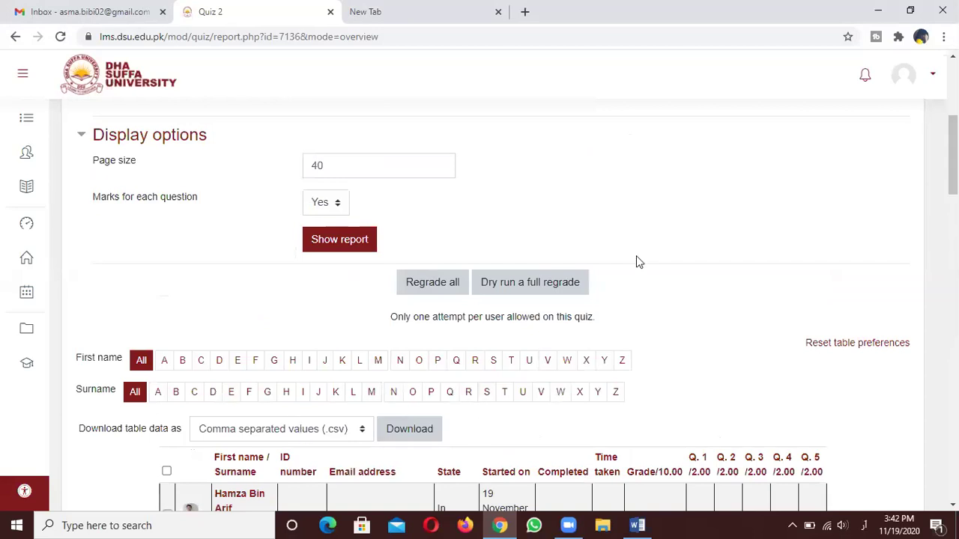
{"action": "scroll", "coordinate": [953, 149], "scroll_direction": "up", "scroll_amount": 3}
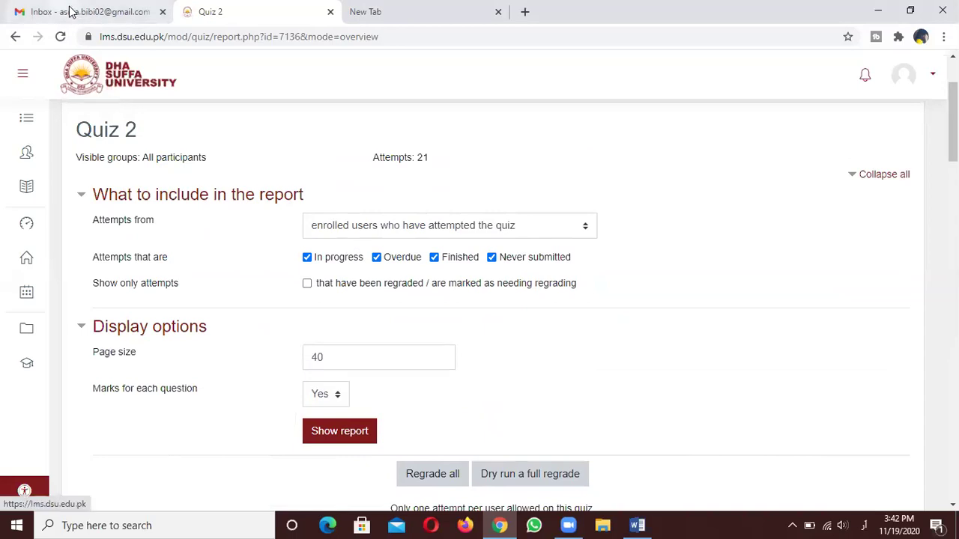
{"action": "left_click", "coordinate": [61, 37]}
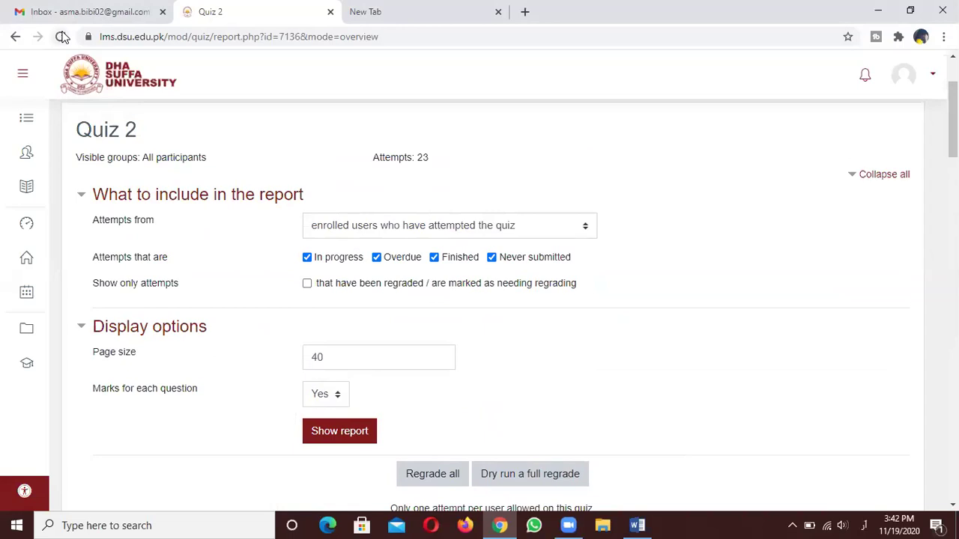
{"action": "left_click", "coordinate": [61, 36]}
{"action": "left_click", "coordinate": [63, 39]}
Open the email Current Workload of Faculty and Preferences in Gmail and follow its FacultyLoad form link
{"action": "left_click", "coordinate": [48, 7]}
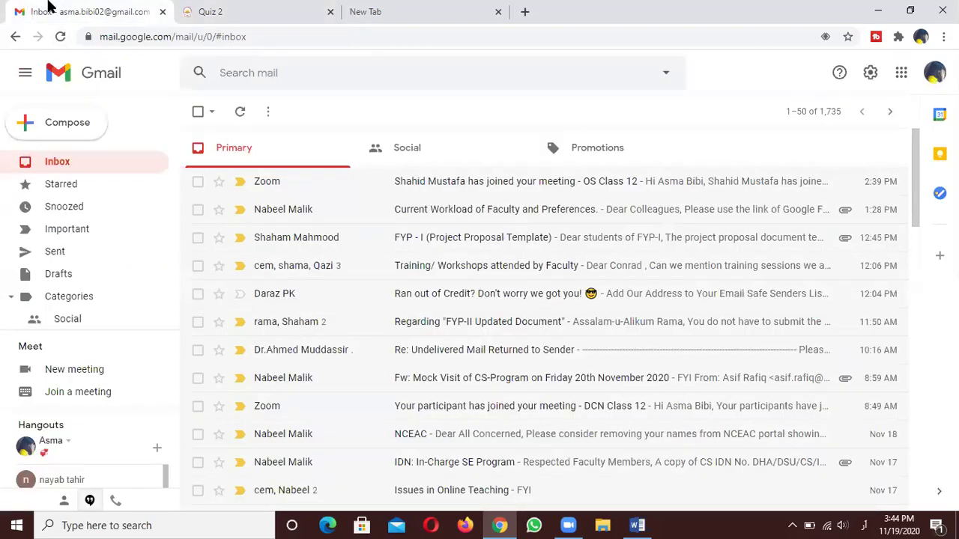
{"action": "left_click", "coordinate": [490, 210]}
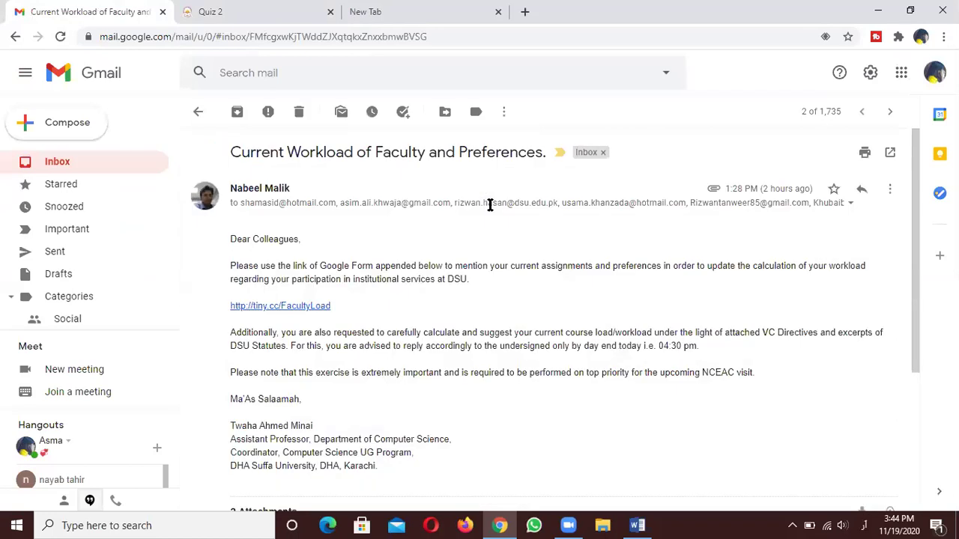
{"action": "left_click", "coordinate": [292, 306]}
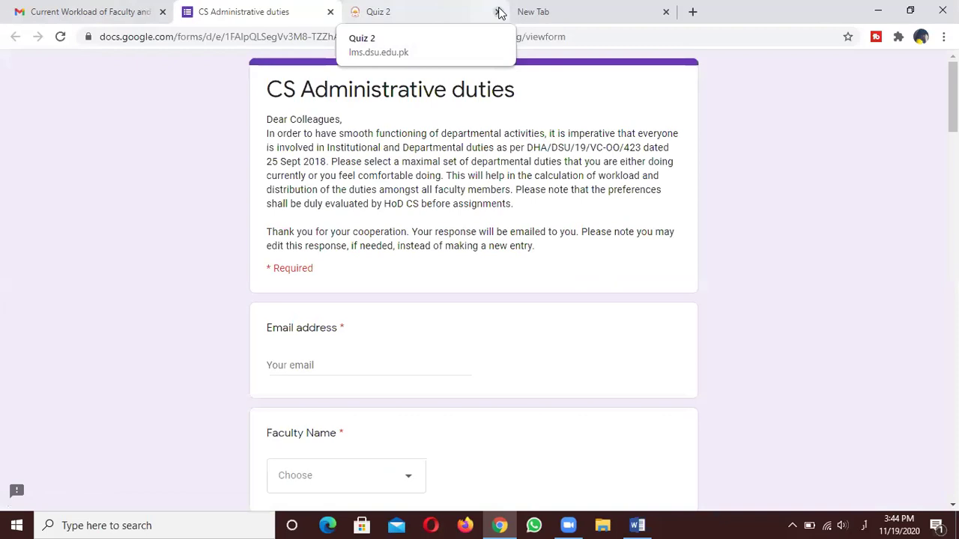
Close the CS Administrative duties form and the Gmail tab, and reload the Quiz 2 report
{"action": "left_click", "coordinate": [418, 9]}
{"action": "left_click", "coordinate": [331, 12]}
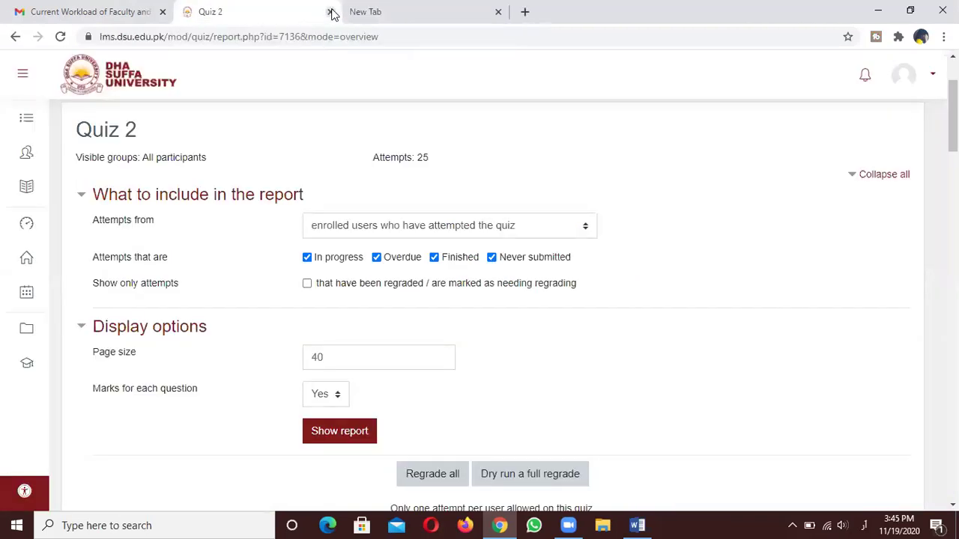
{"action": "left_click", "coordinate": [163, 13]}
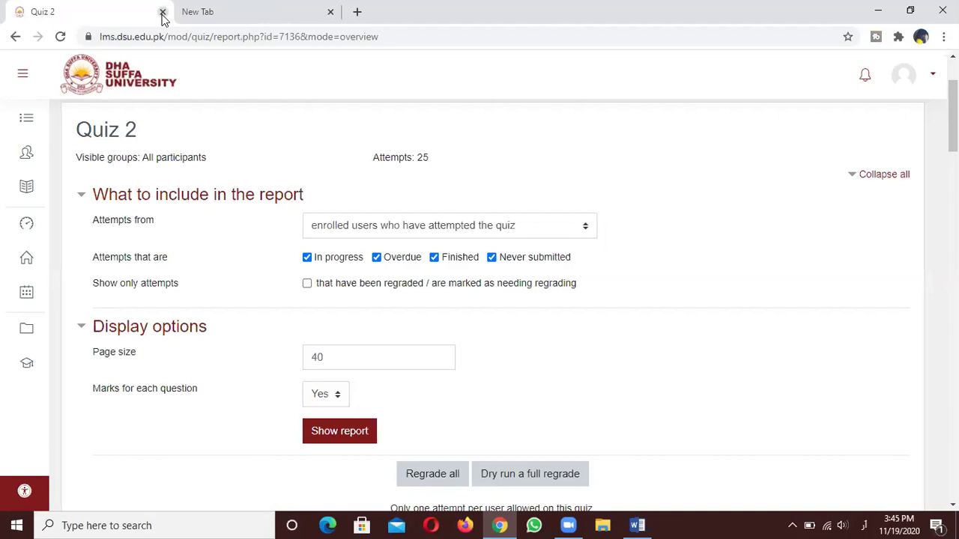
{"action": "left_click", "coordinate": [57, 39]}
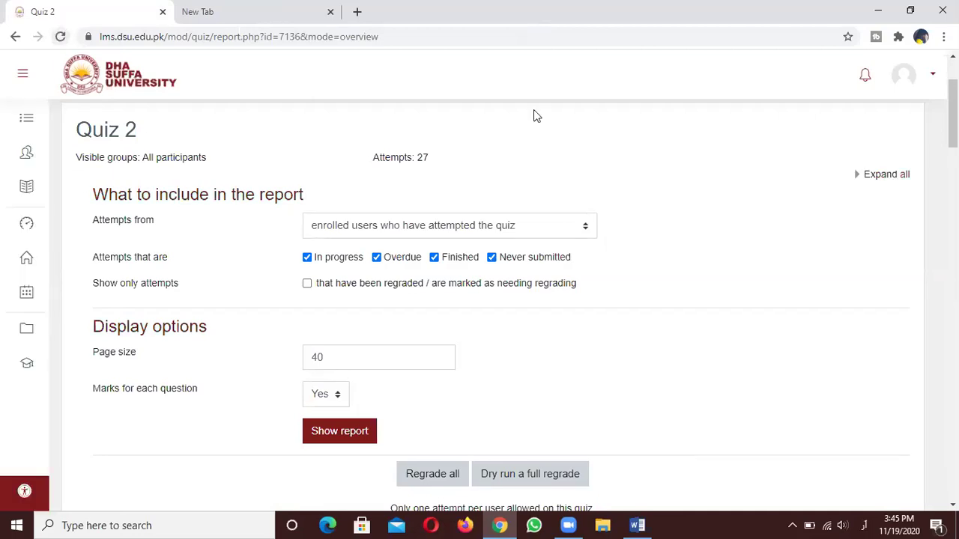
{"action": "mouse_move", "coordinate": [953, 112]}
{"action": "left_mouse_down"}
{"action": "mouse_move", "coordinate": [953, 468]}
{"action": "mouse_move", "coordinate": [953, 97]}
{"action": "left_mouse_up"}
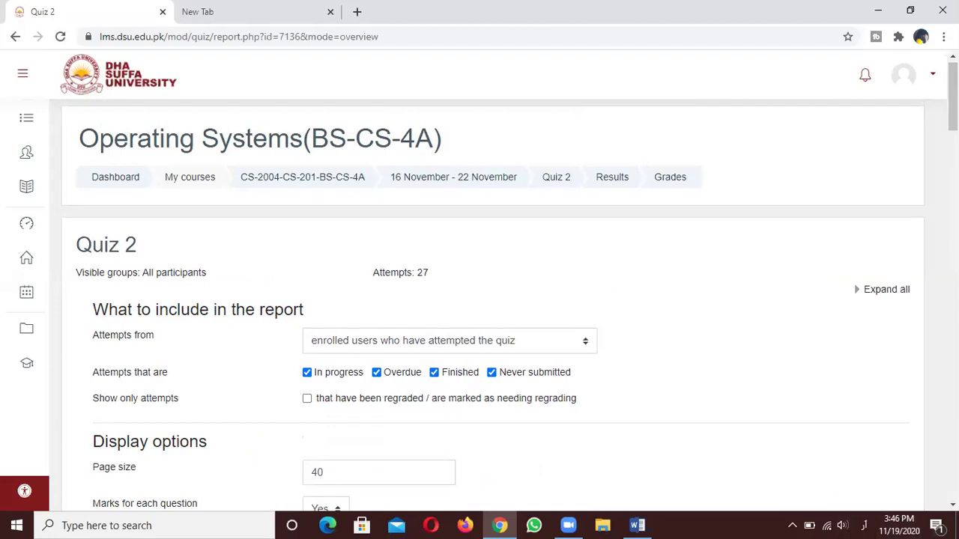
Switch the keyboard input language to English (United States)
{"action": "left_click", "coordinate": [861, 524]}
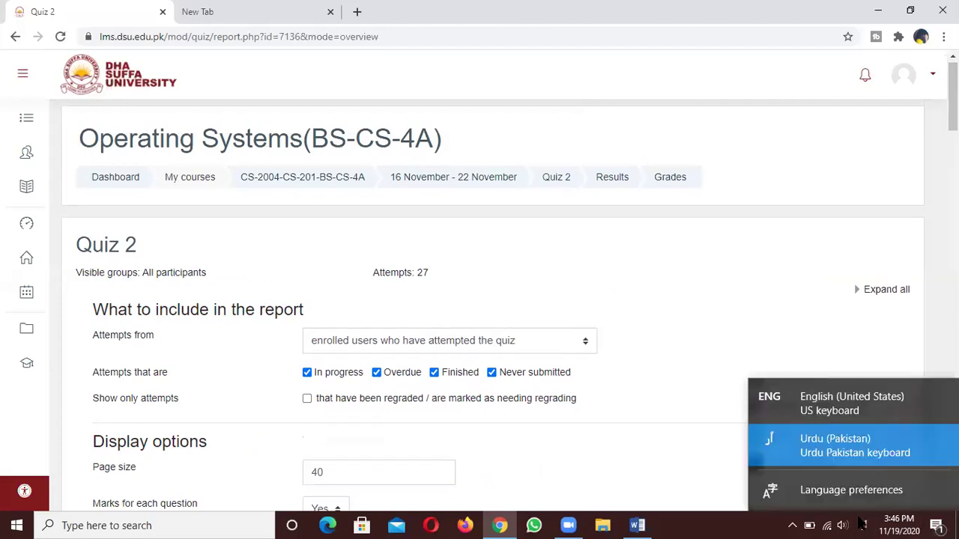
{"action": "left_click", "coordinate": [863, 525]}
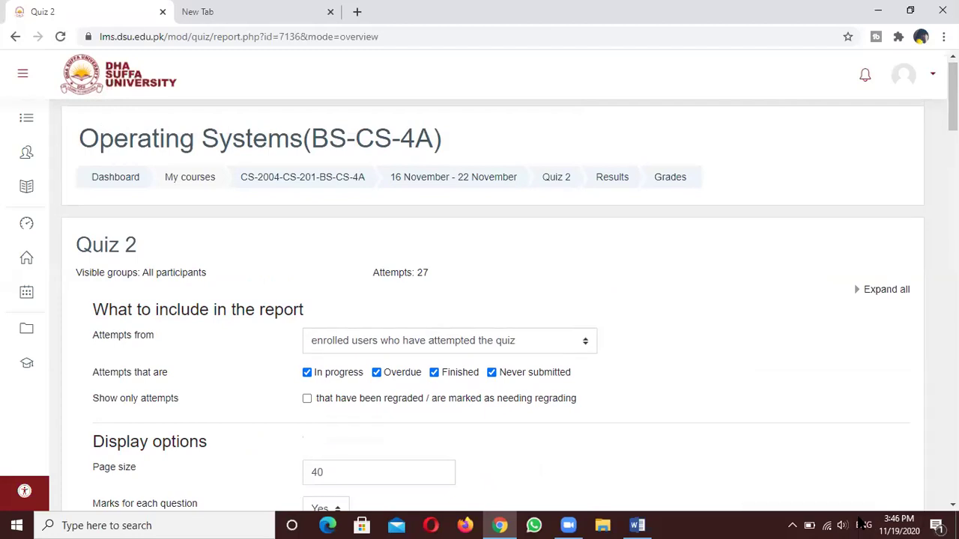